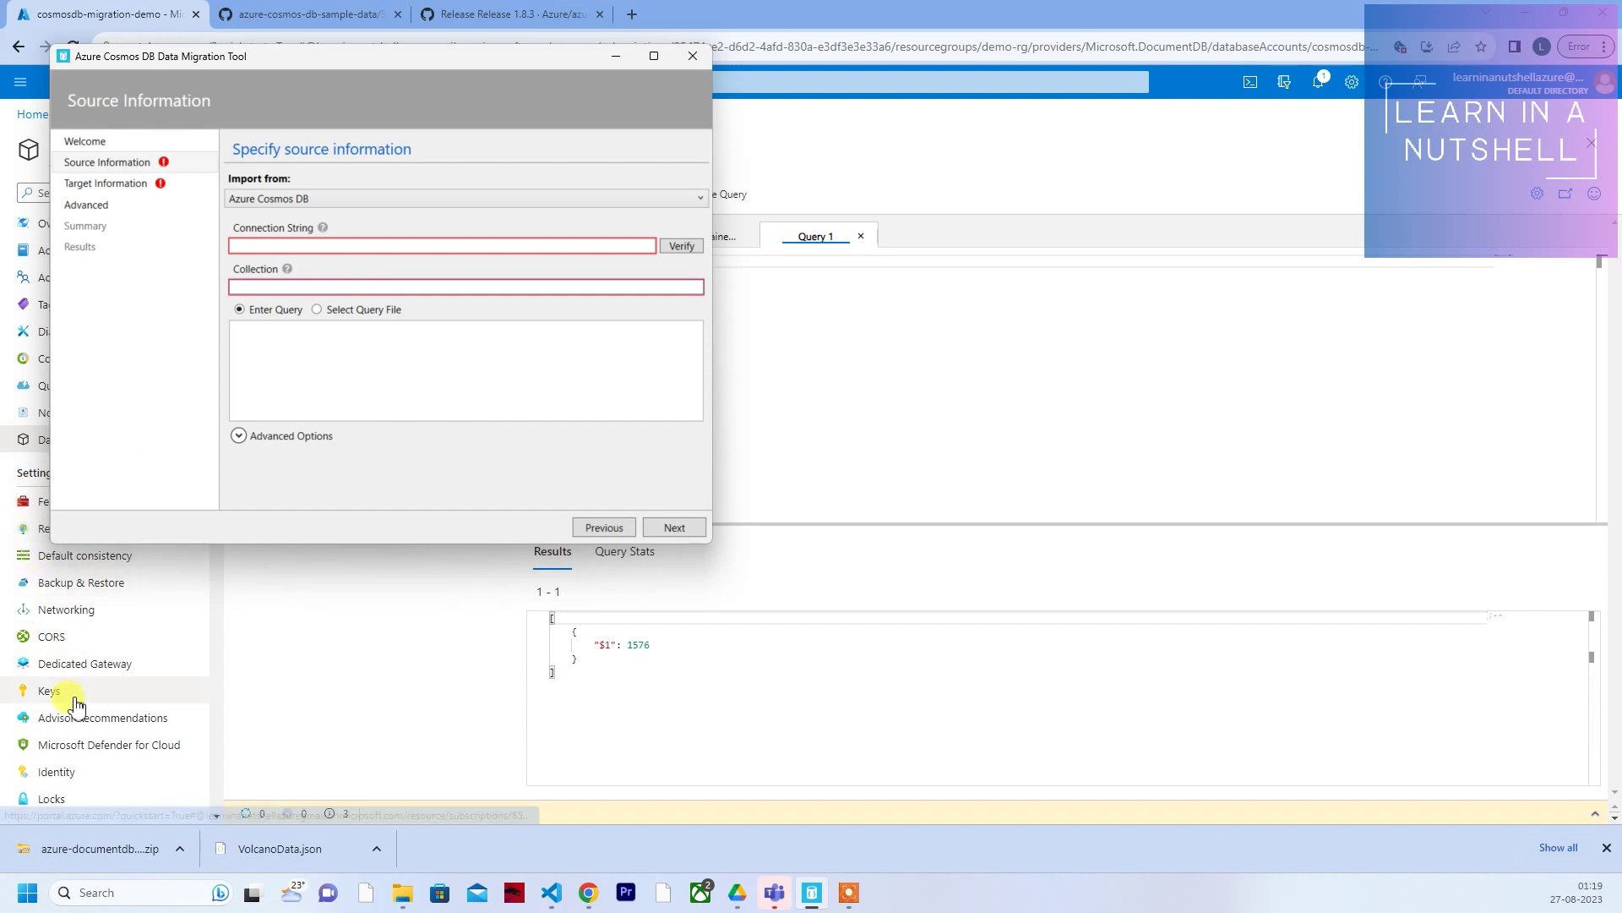
Open the Keys settings page of the cosmosdb-migration-demo Cosmos DB account
left_click(71, 694)
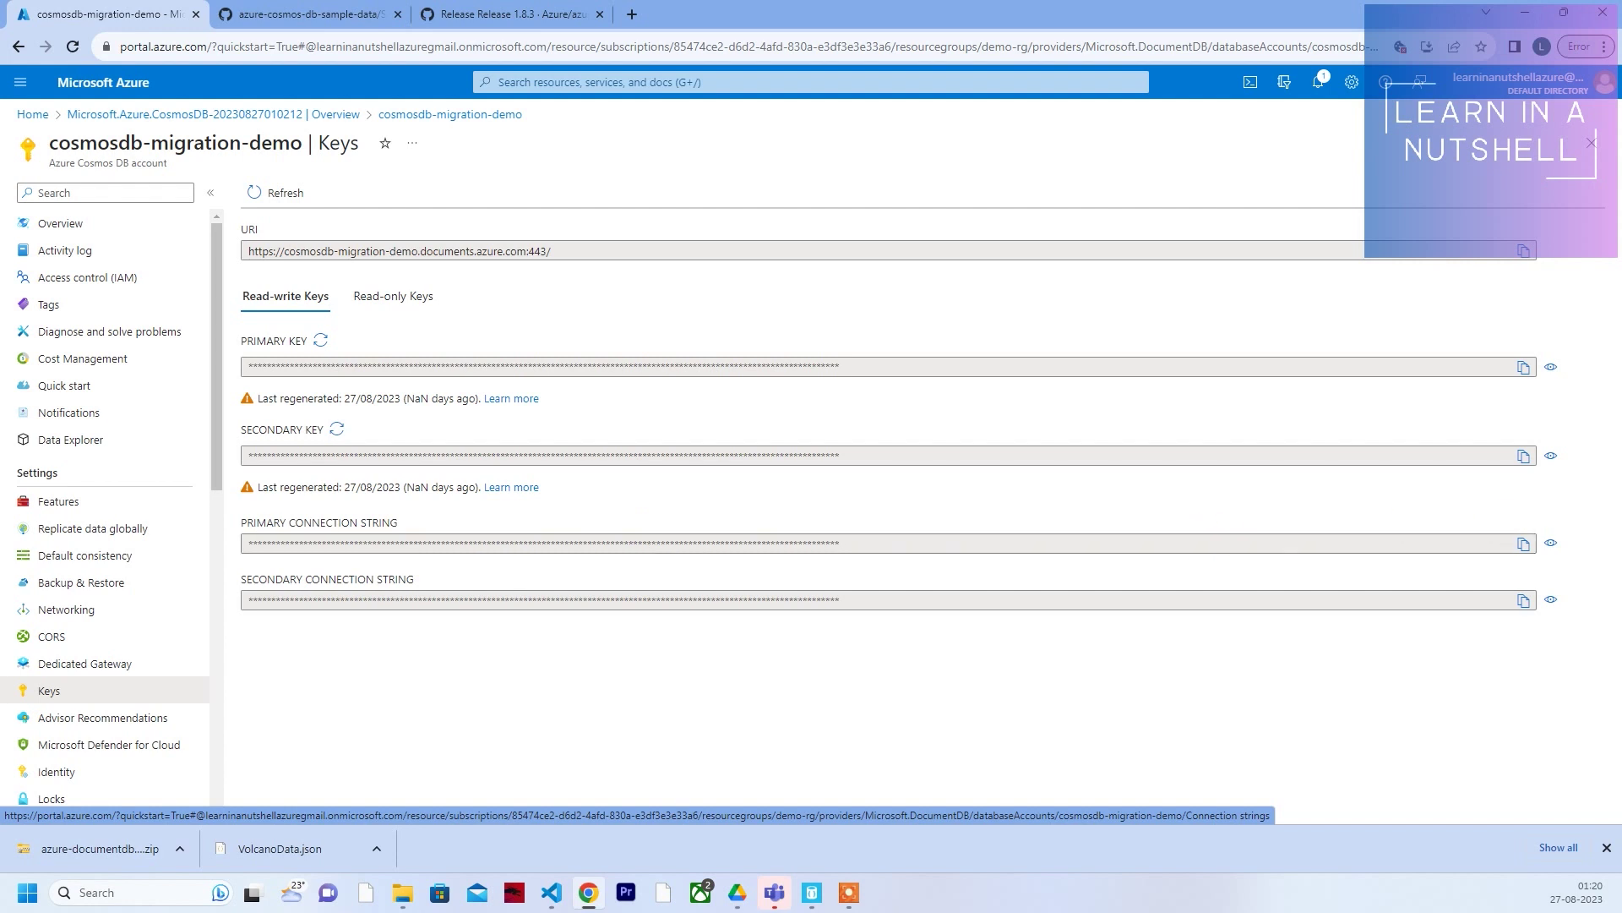
Copy the primary connection string and paste it into the address bar to check it
left_click(1524, 545)
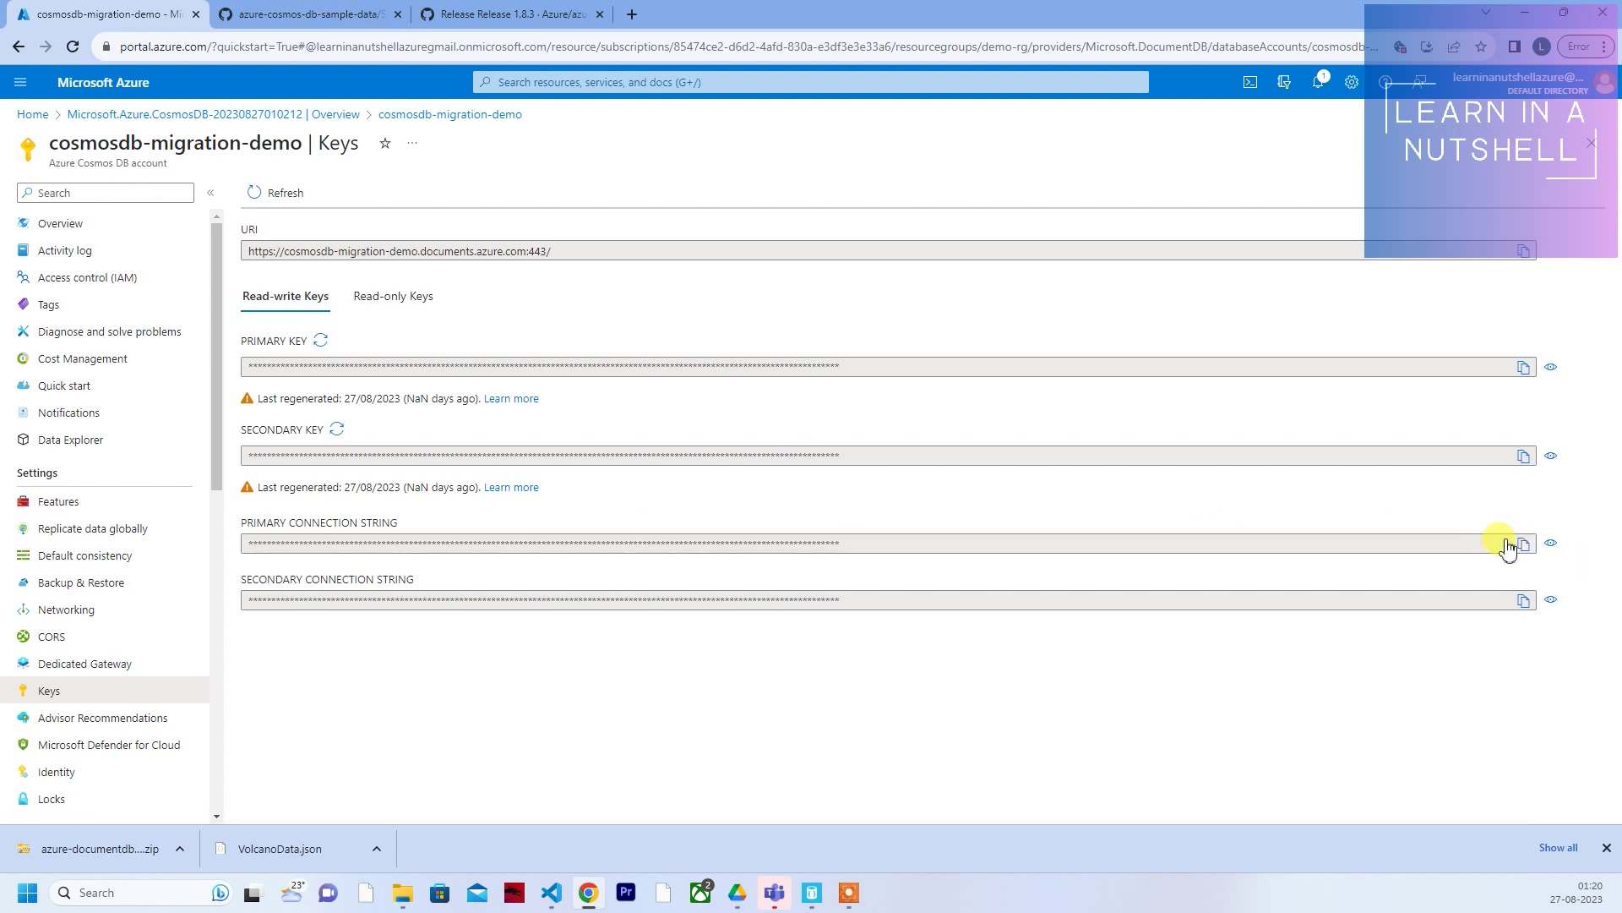
left_click(990, 54)
key("ctrl+v")
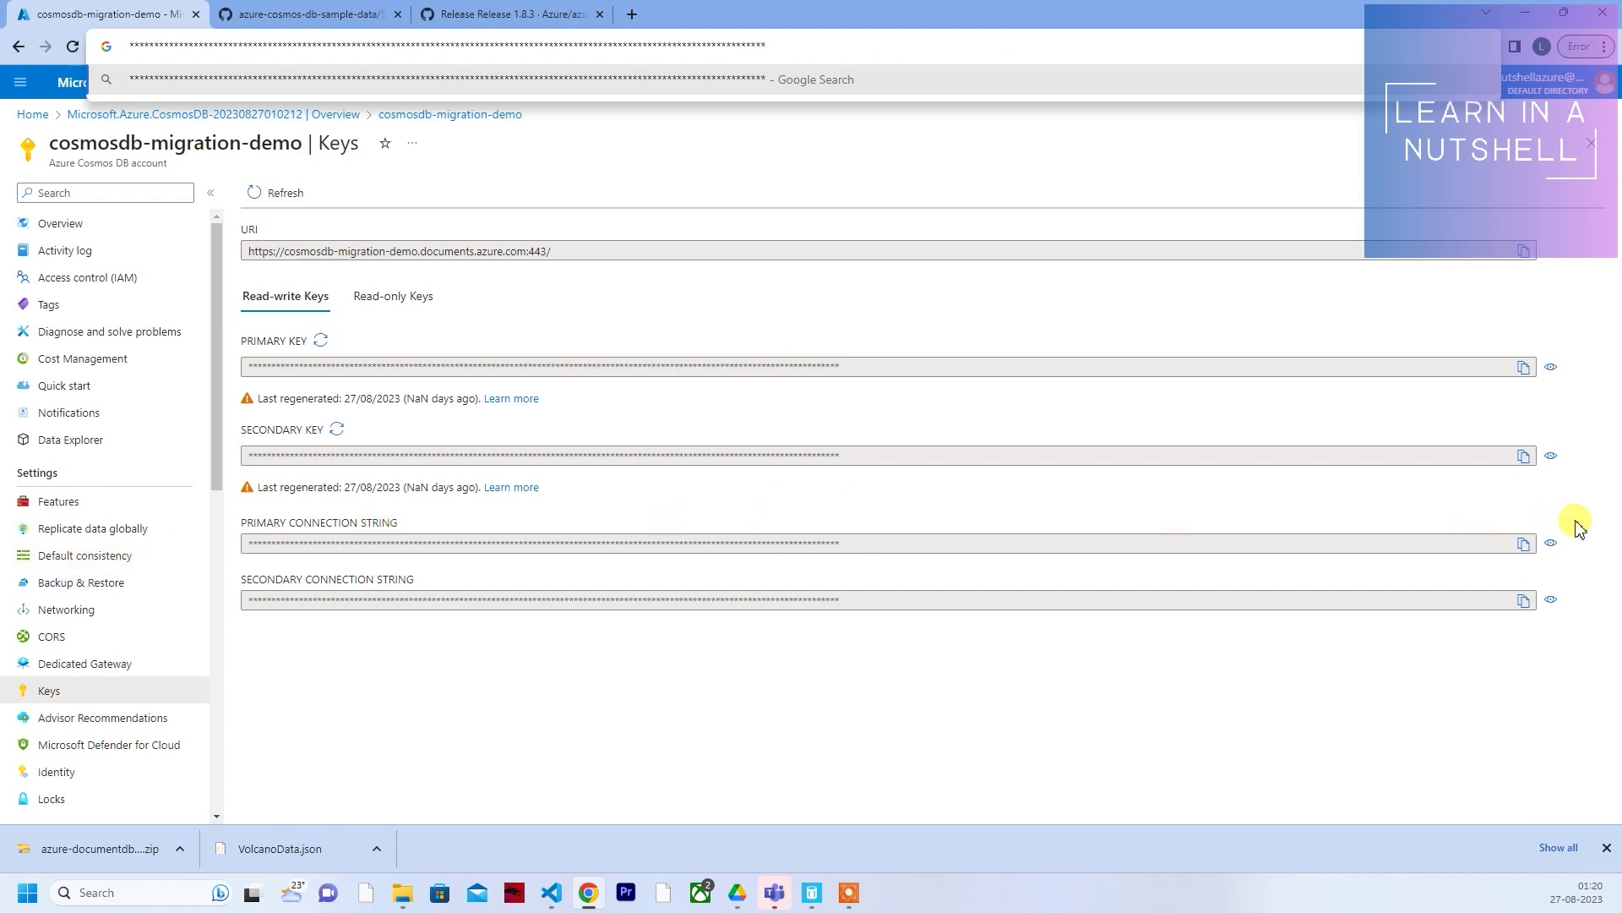
Reveal the primary connection string in plain text, copy it, and verify the pasted value
left_click(1552, 545)
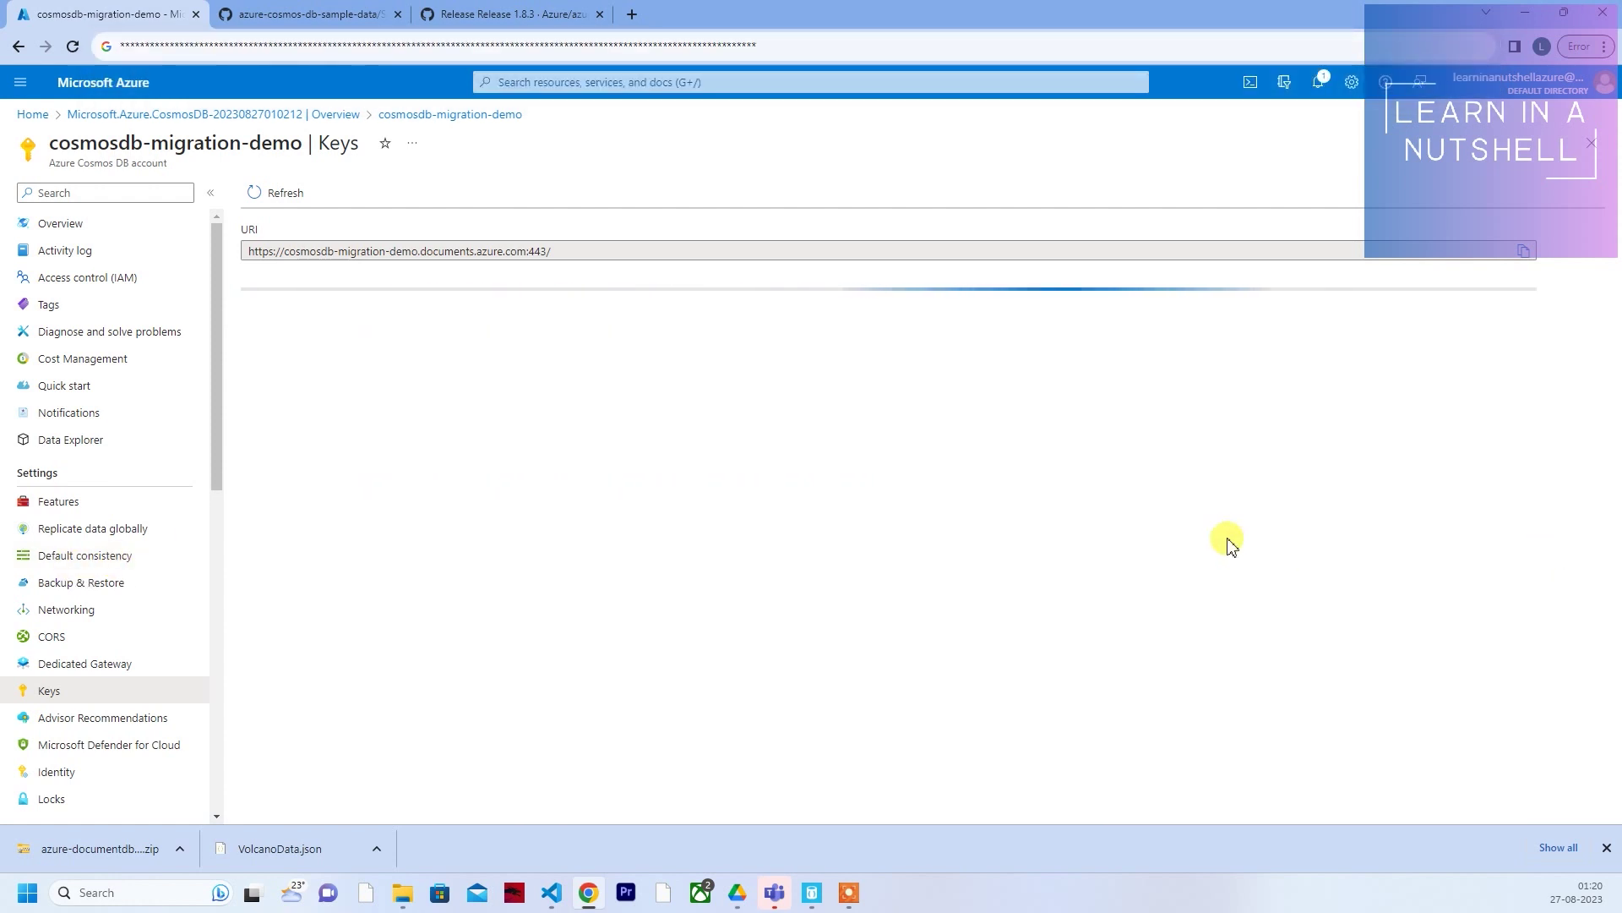
left_click(1525, 545)
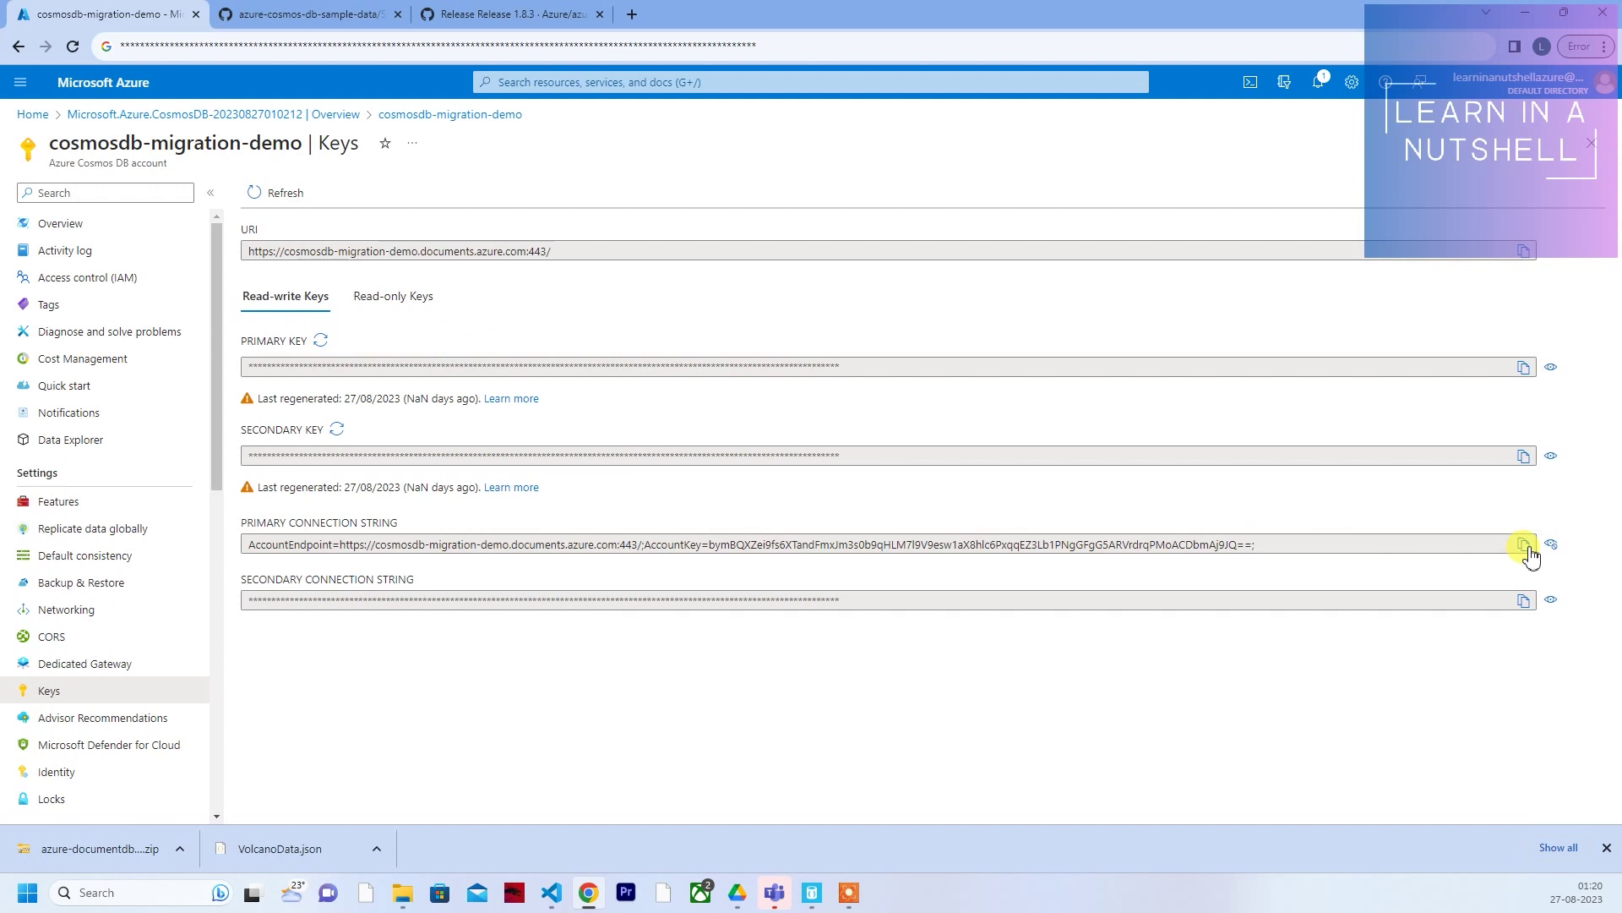
left_click(700, 52)
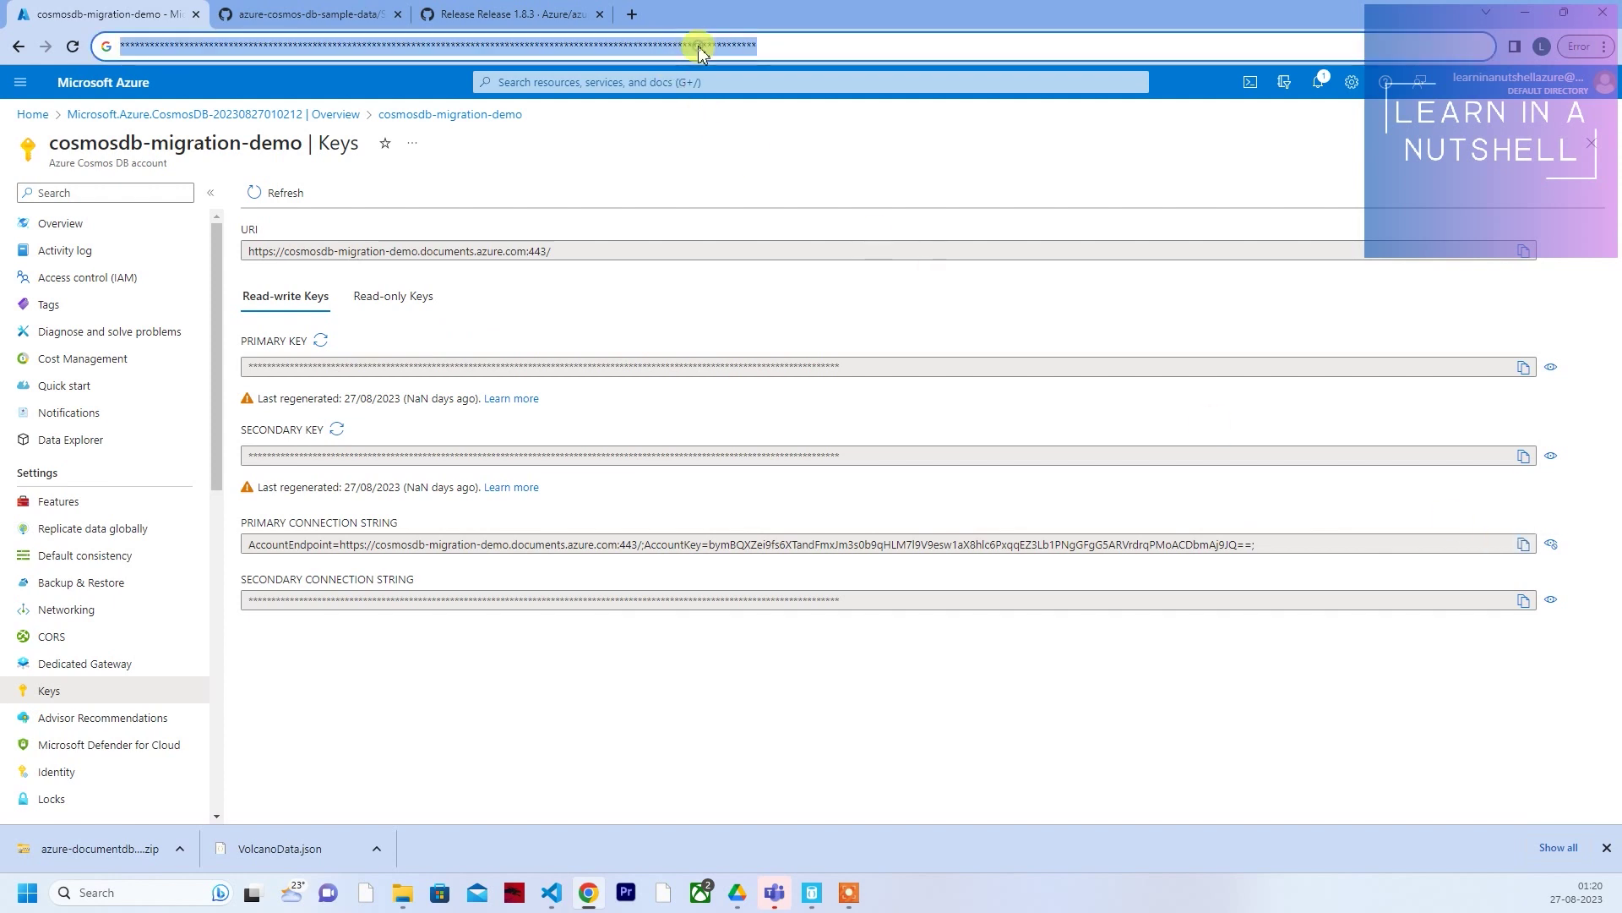
key("ctrl+v")
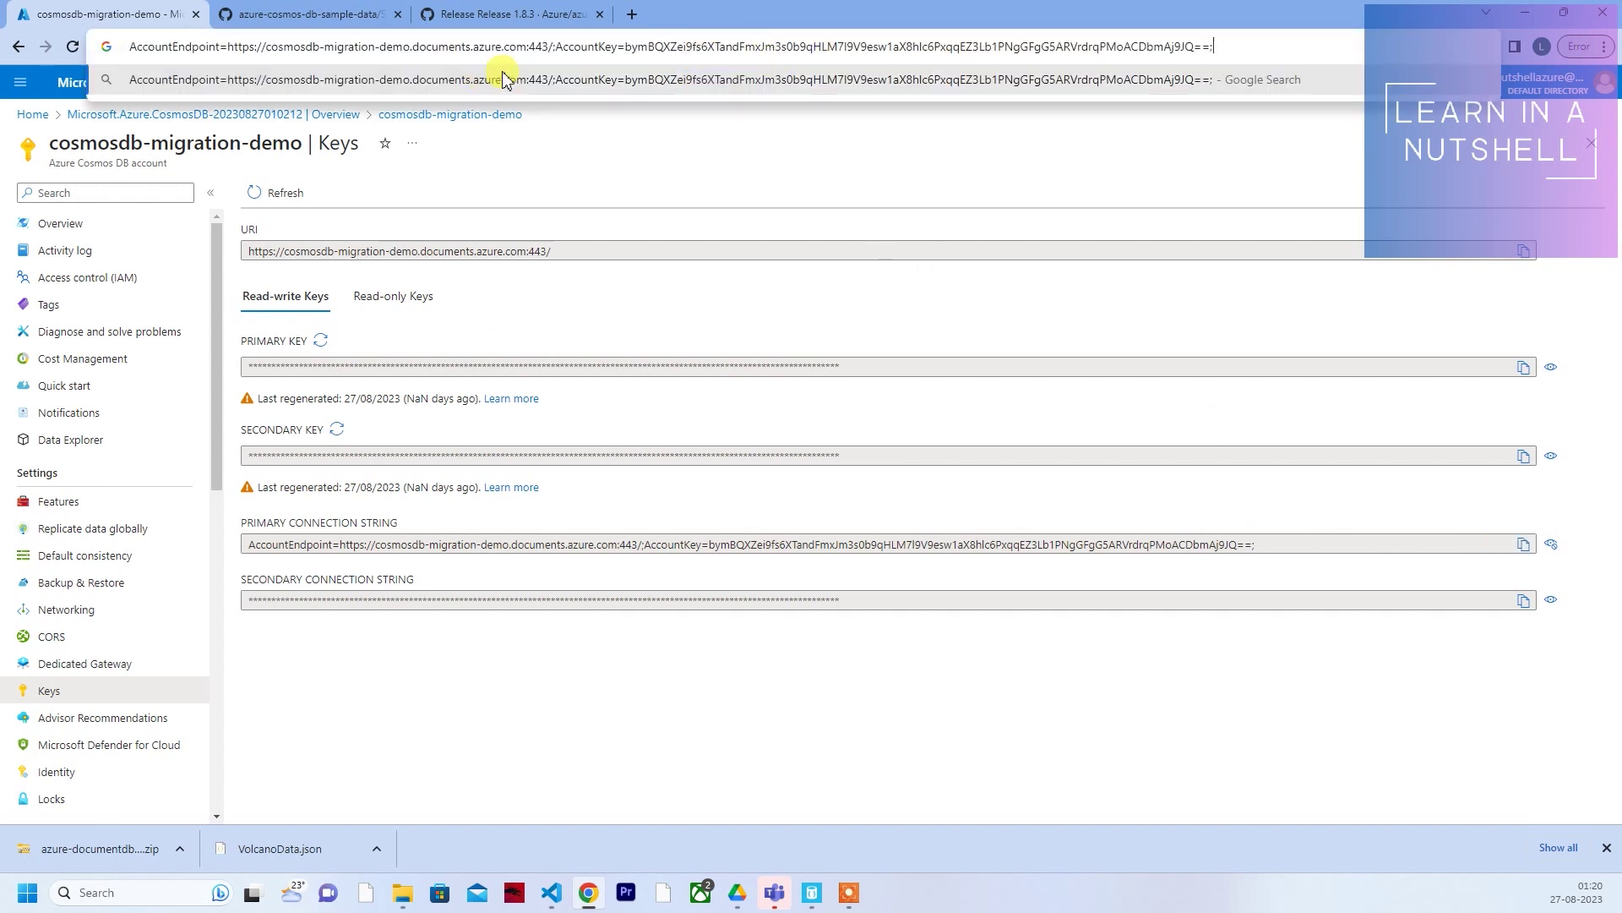
left_click(1171, 187)
Paste the connection string into the migration tool, verify it, and dismiss the missing-database error
key("alt+Tab")
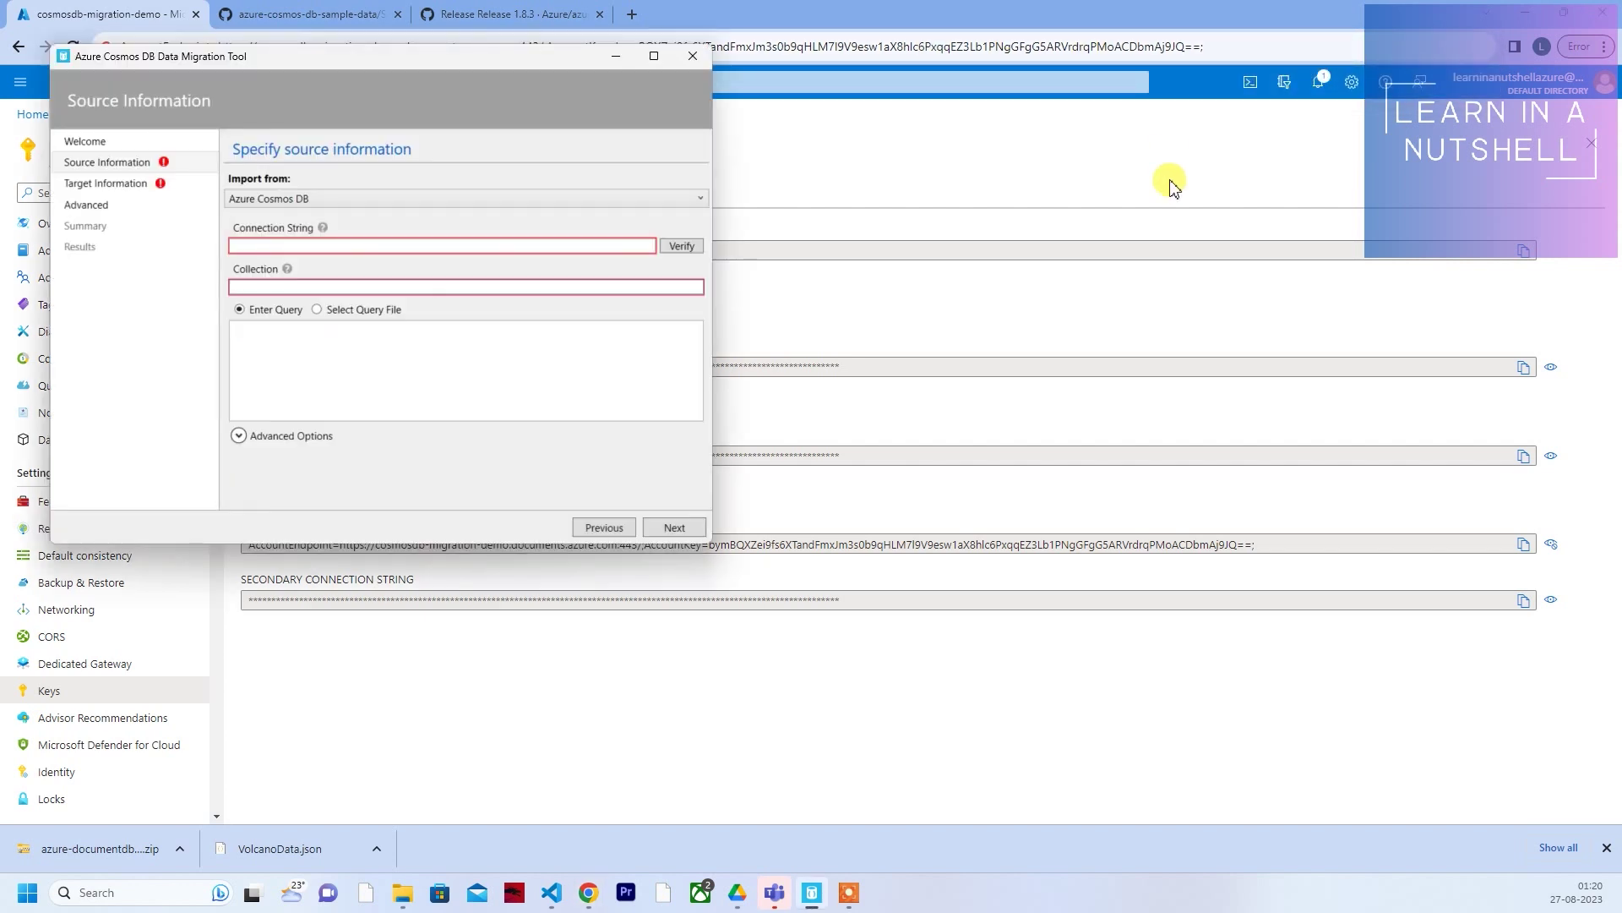
key("ctrl+v")
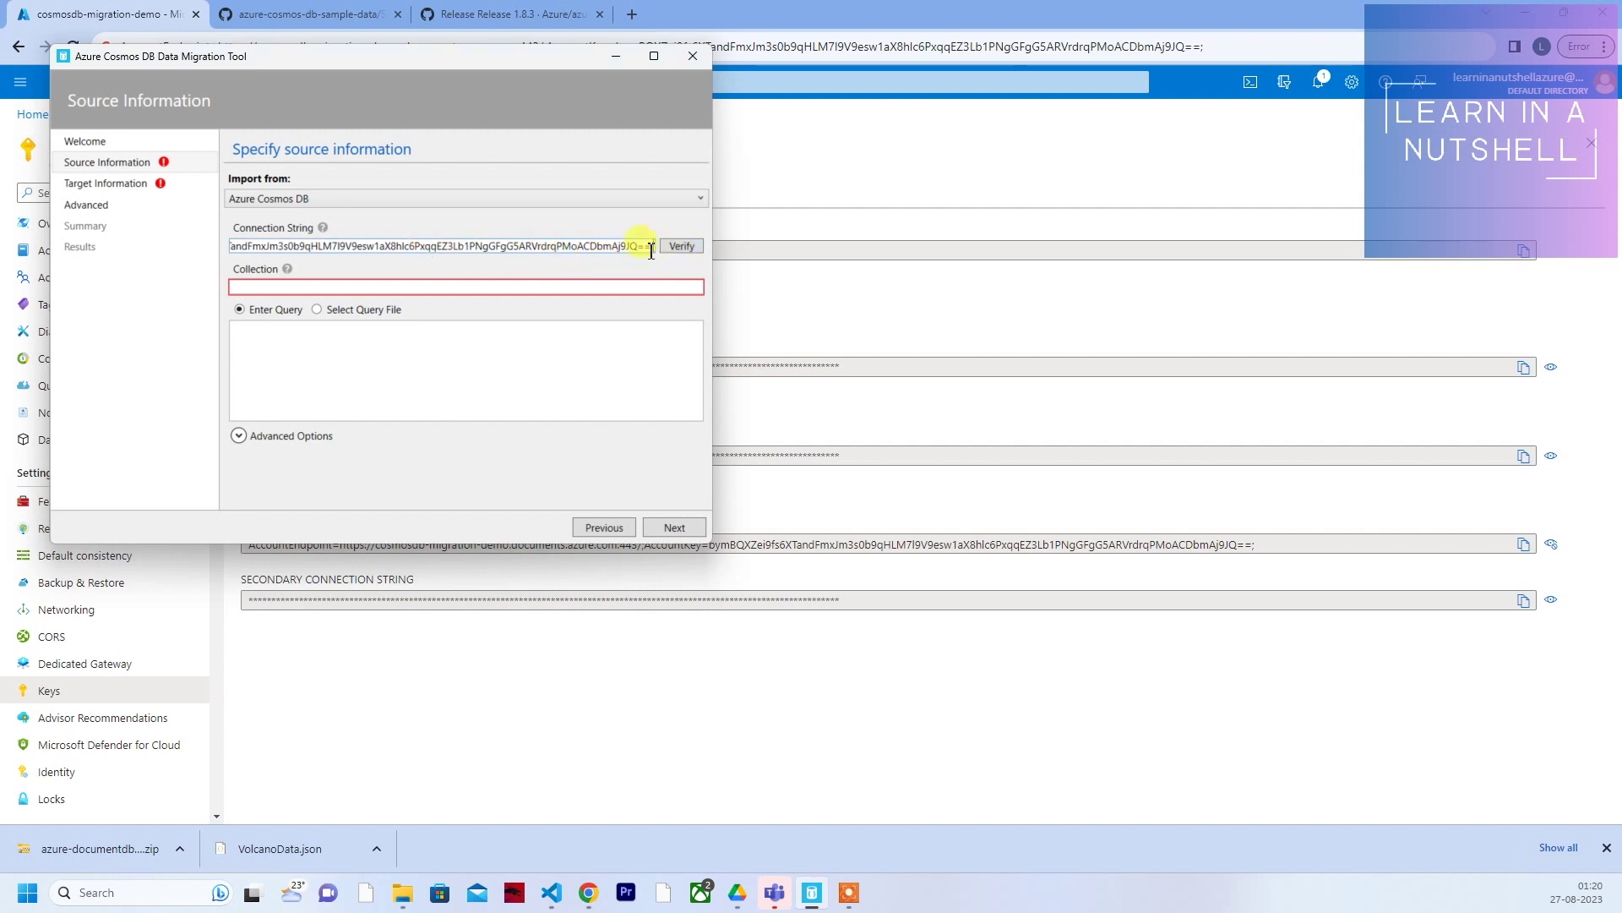
left_click(681, 249)
left_click(681, 249)
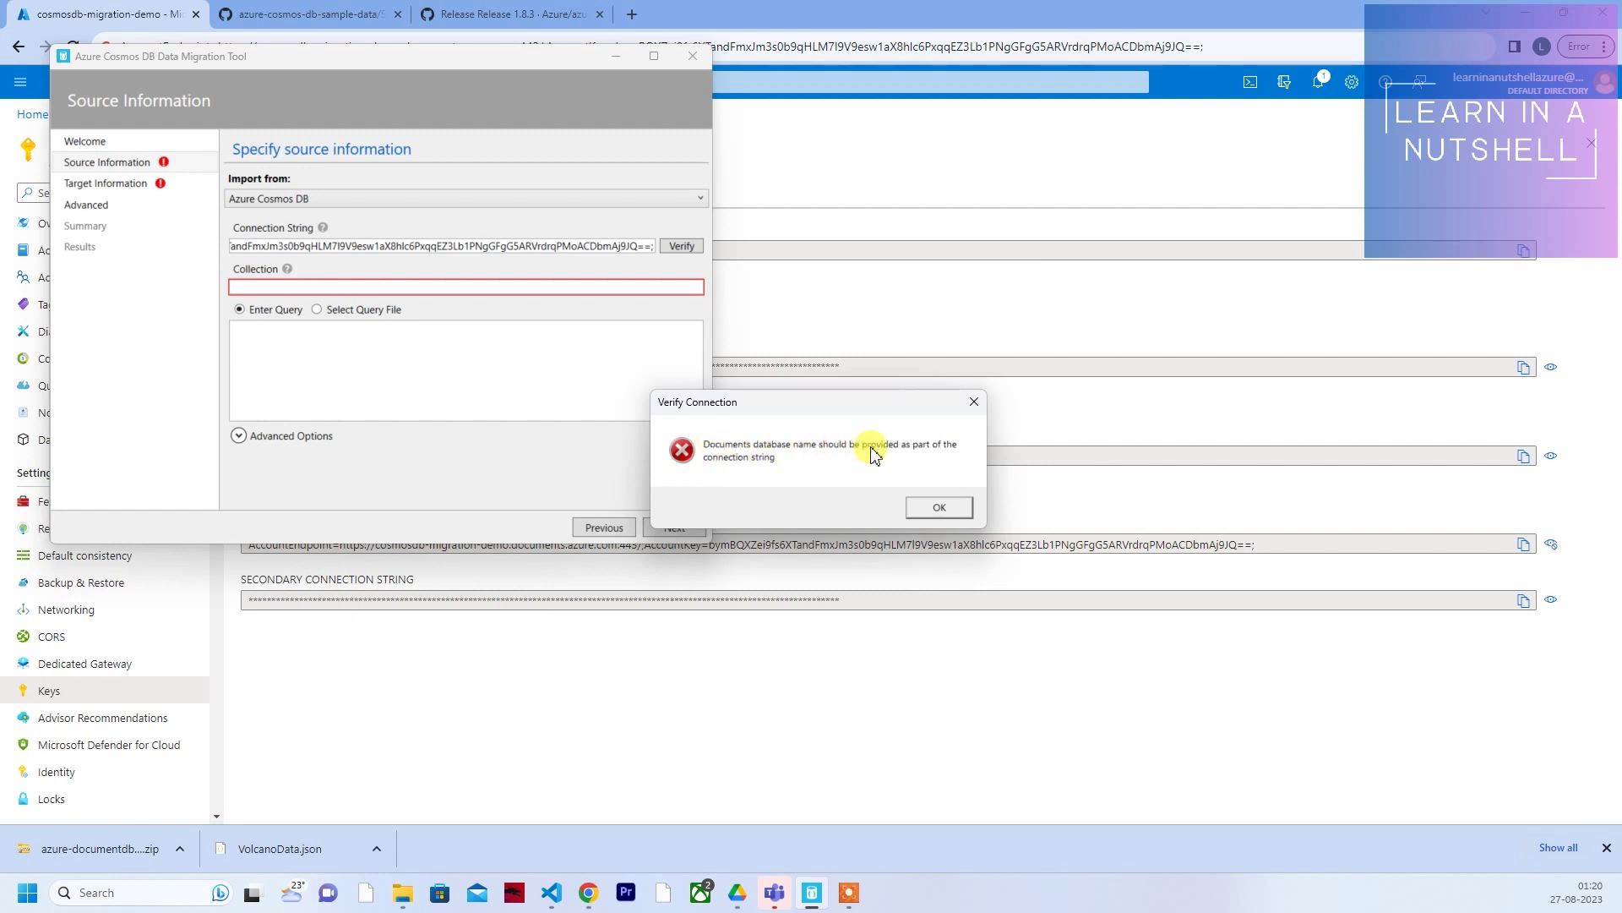
left_click(938, 508)
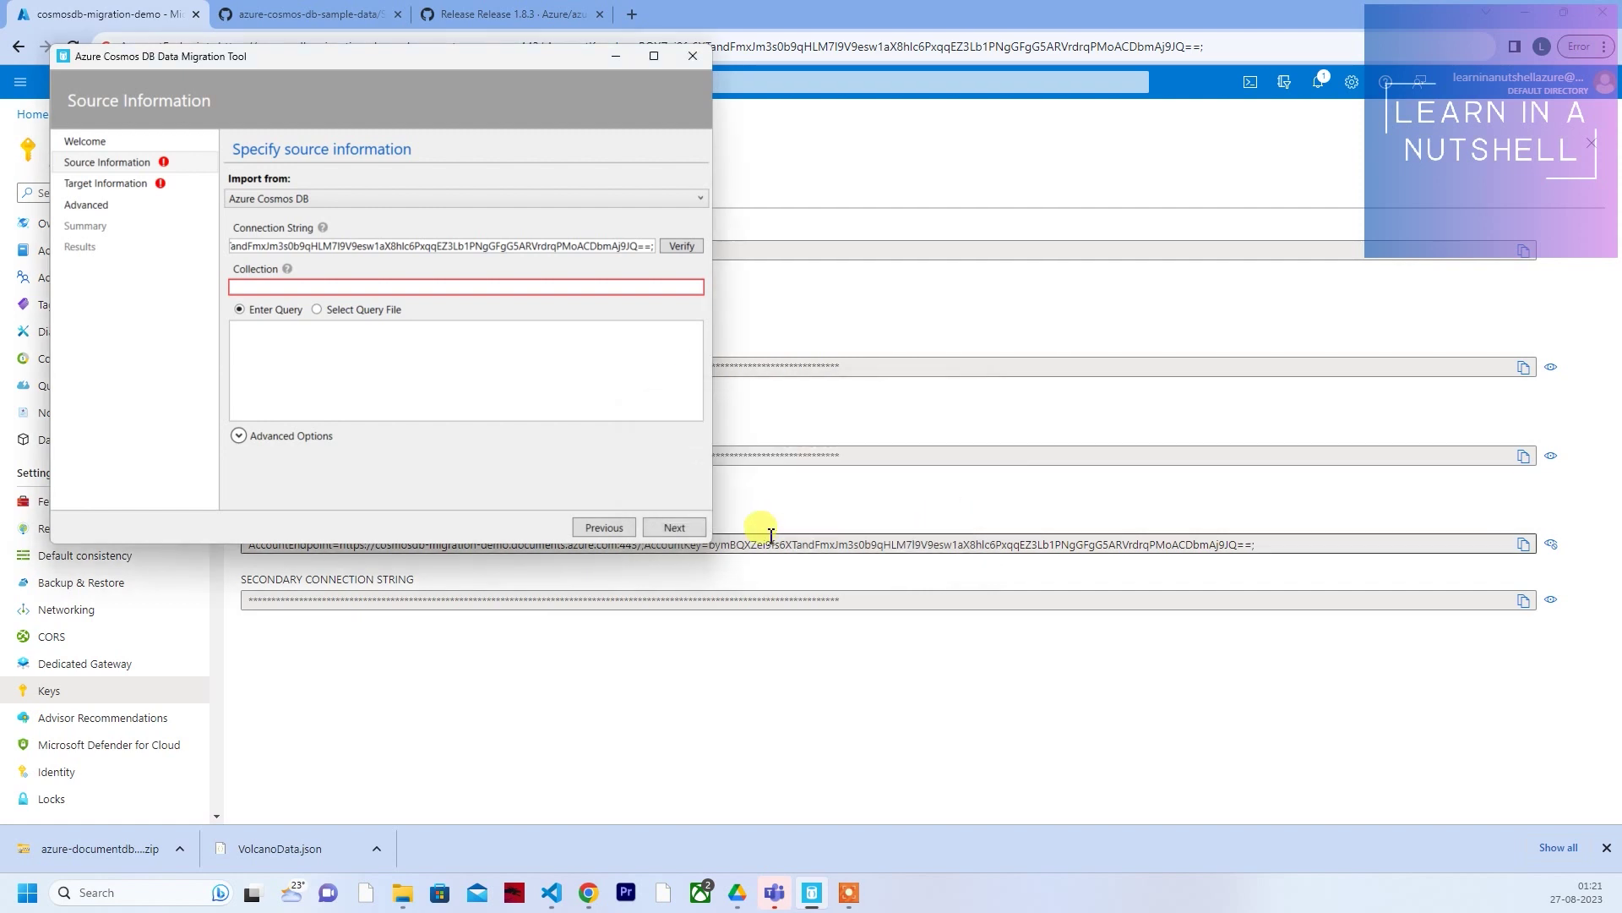
In Data Explorer, find database demo-db with container demo-container and copy the name demo-db
left_click(695, 714)
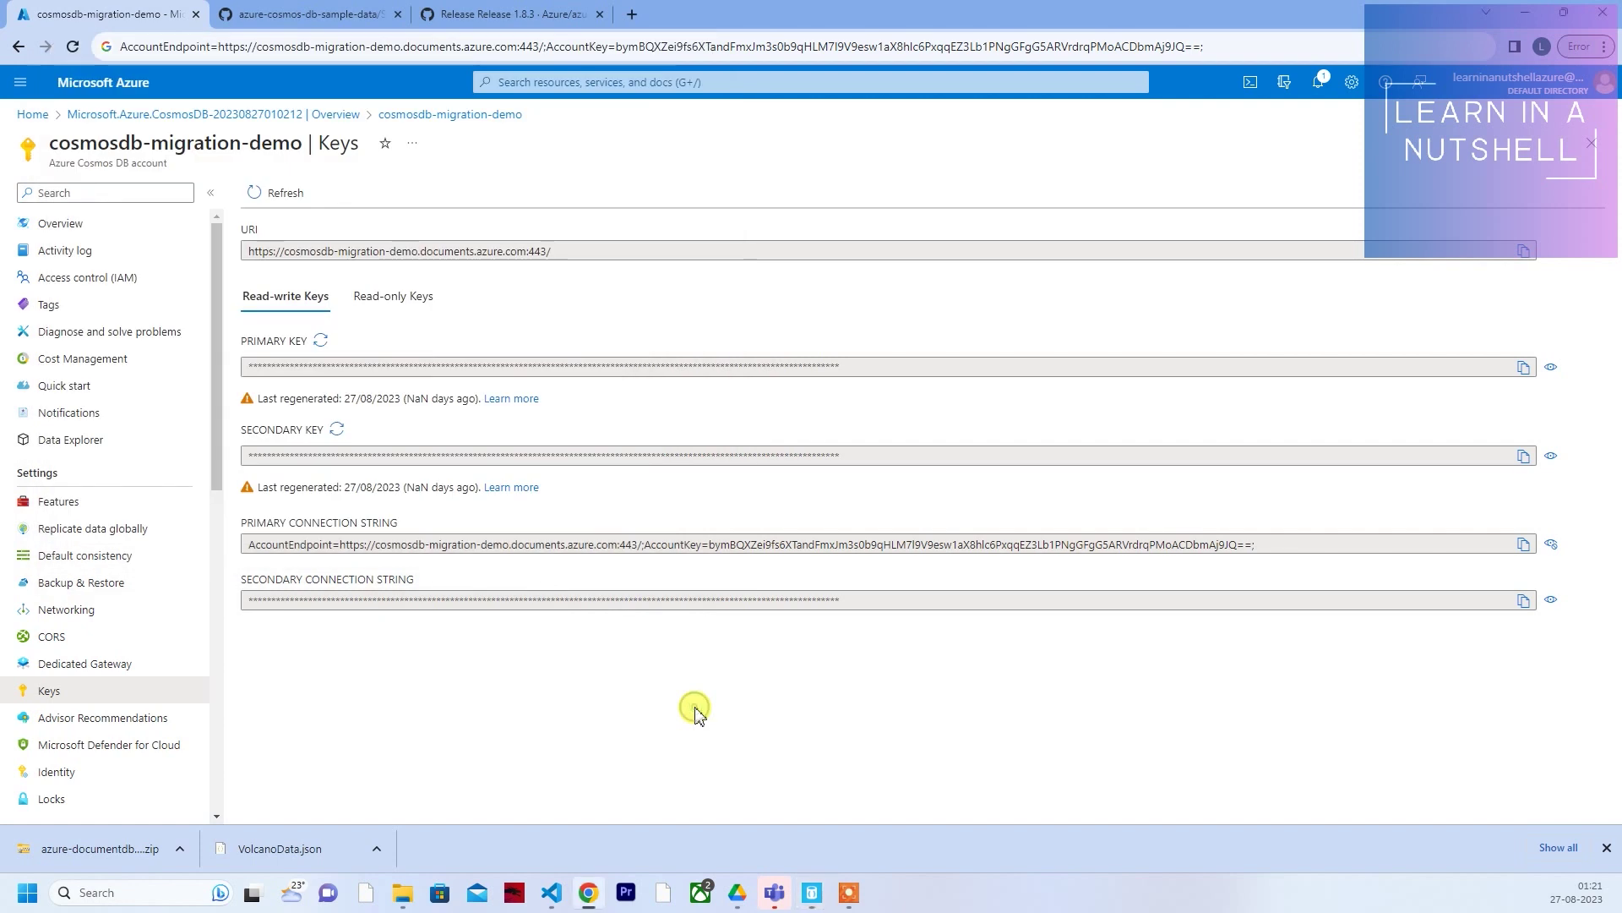
left_click(72, 444)
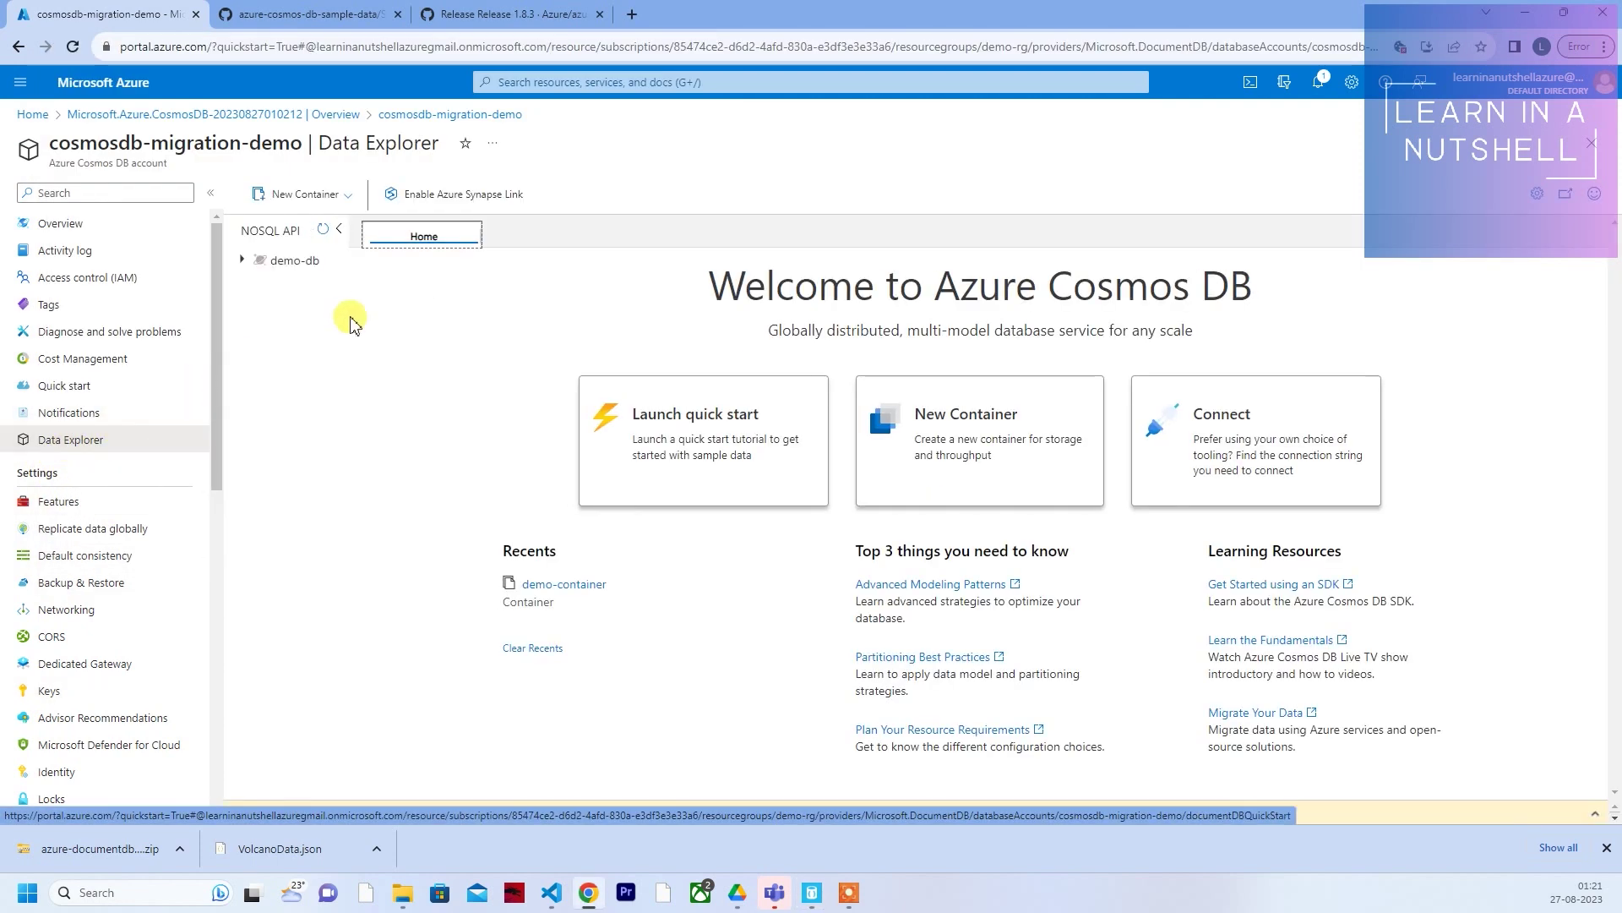
left_click(241, 260)
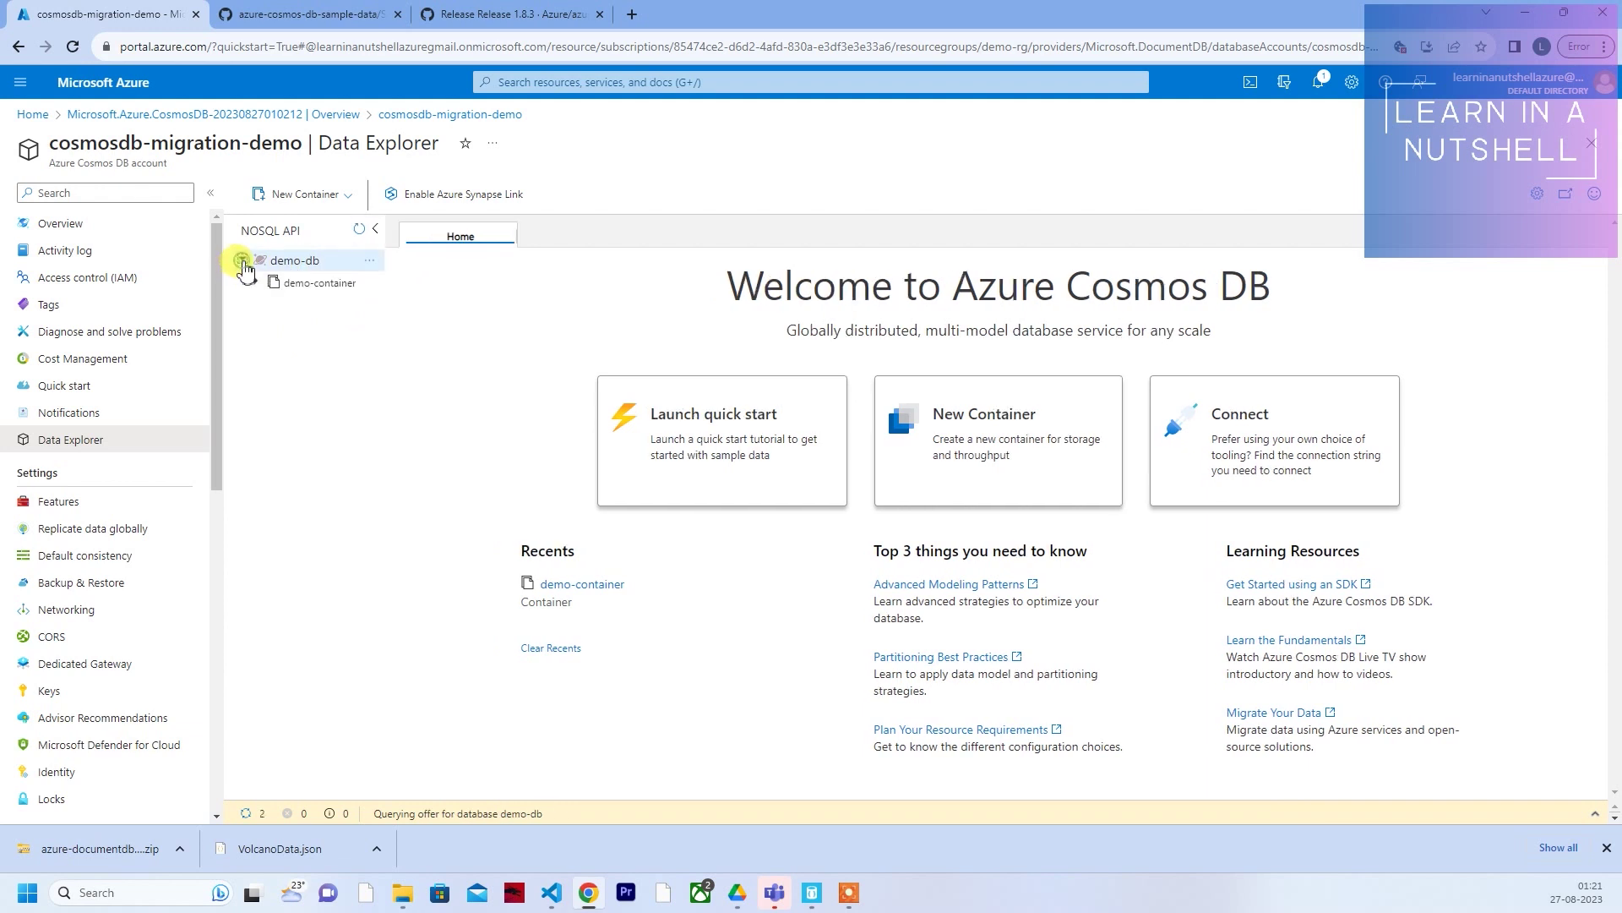
left_click_drag(327, 261, 270, 271)
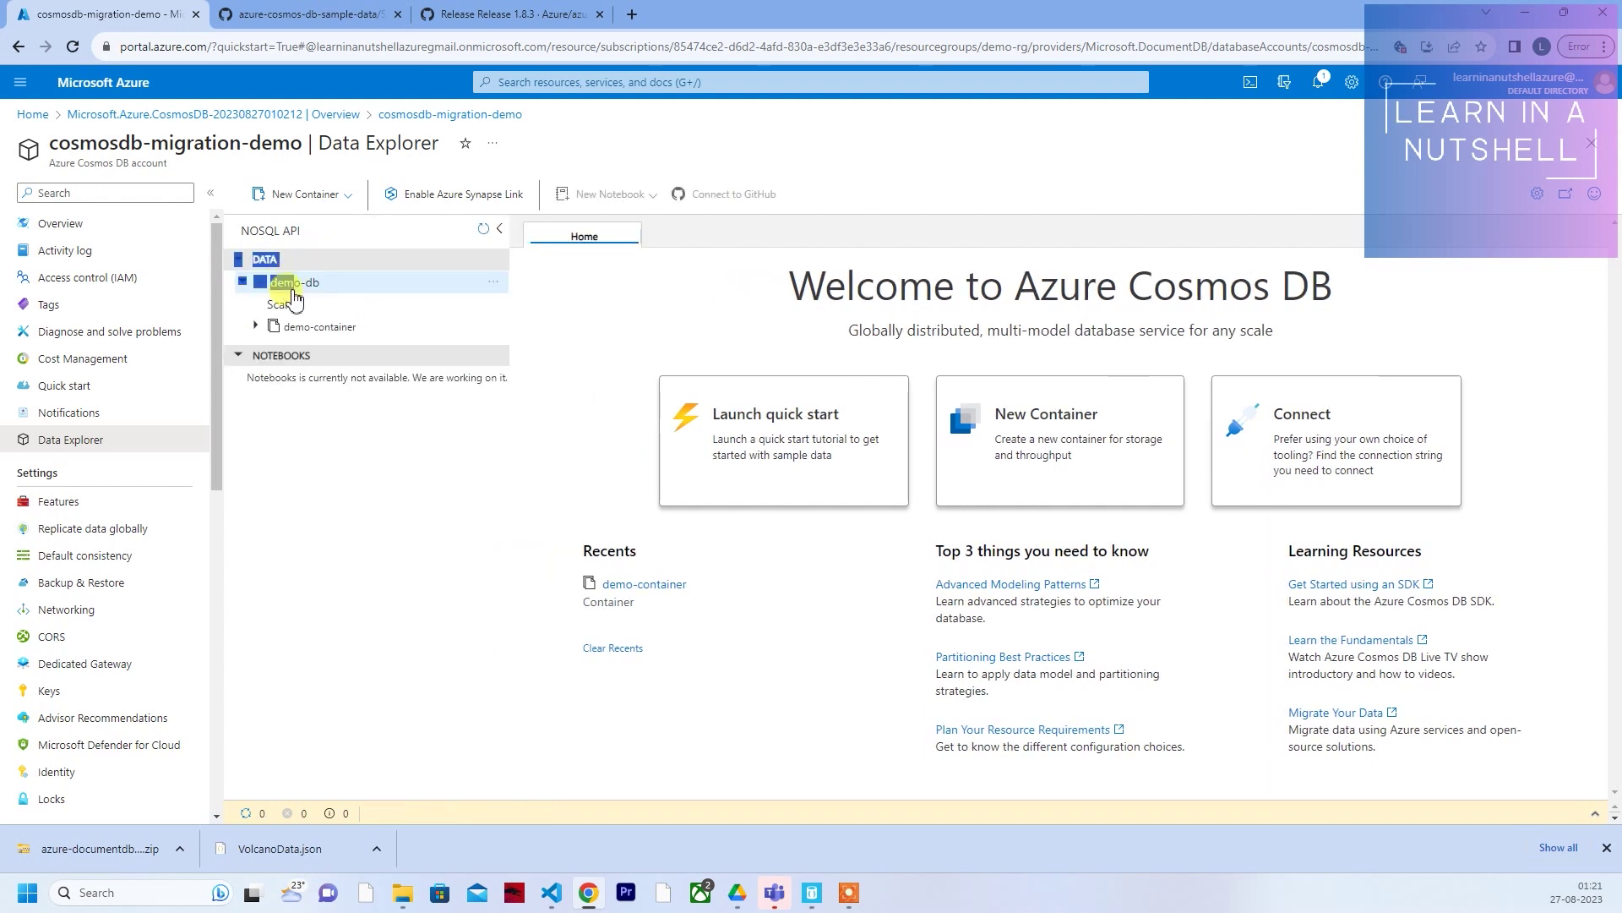
left_click(328, 287)
left_click_drag(329, 288, 279, 295)
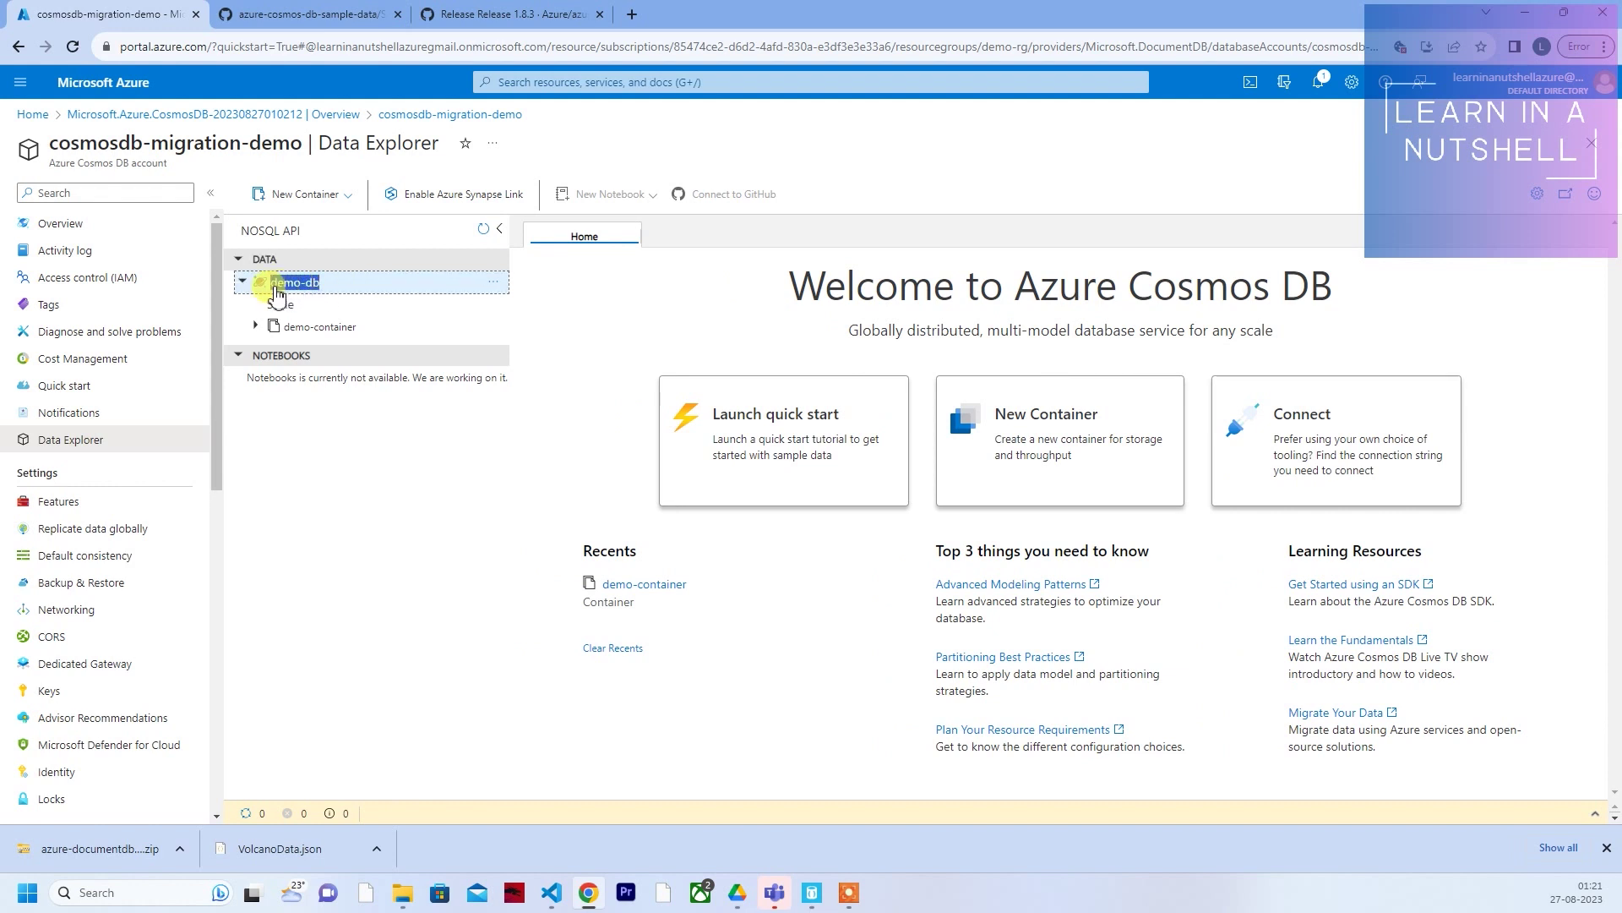
left_click(276, 294)
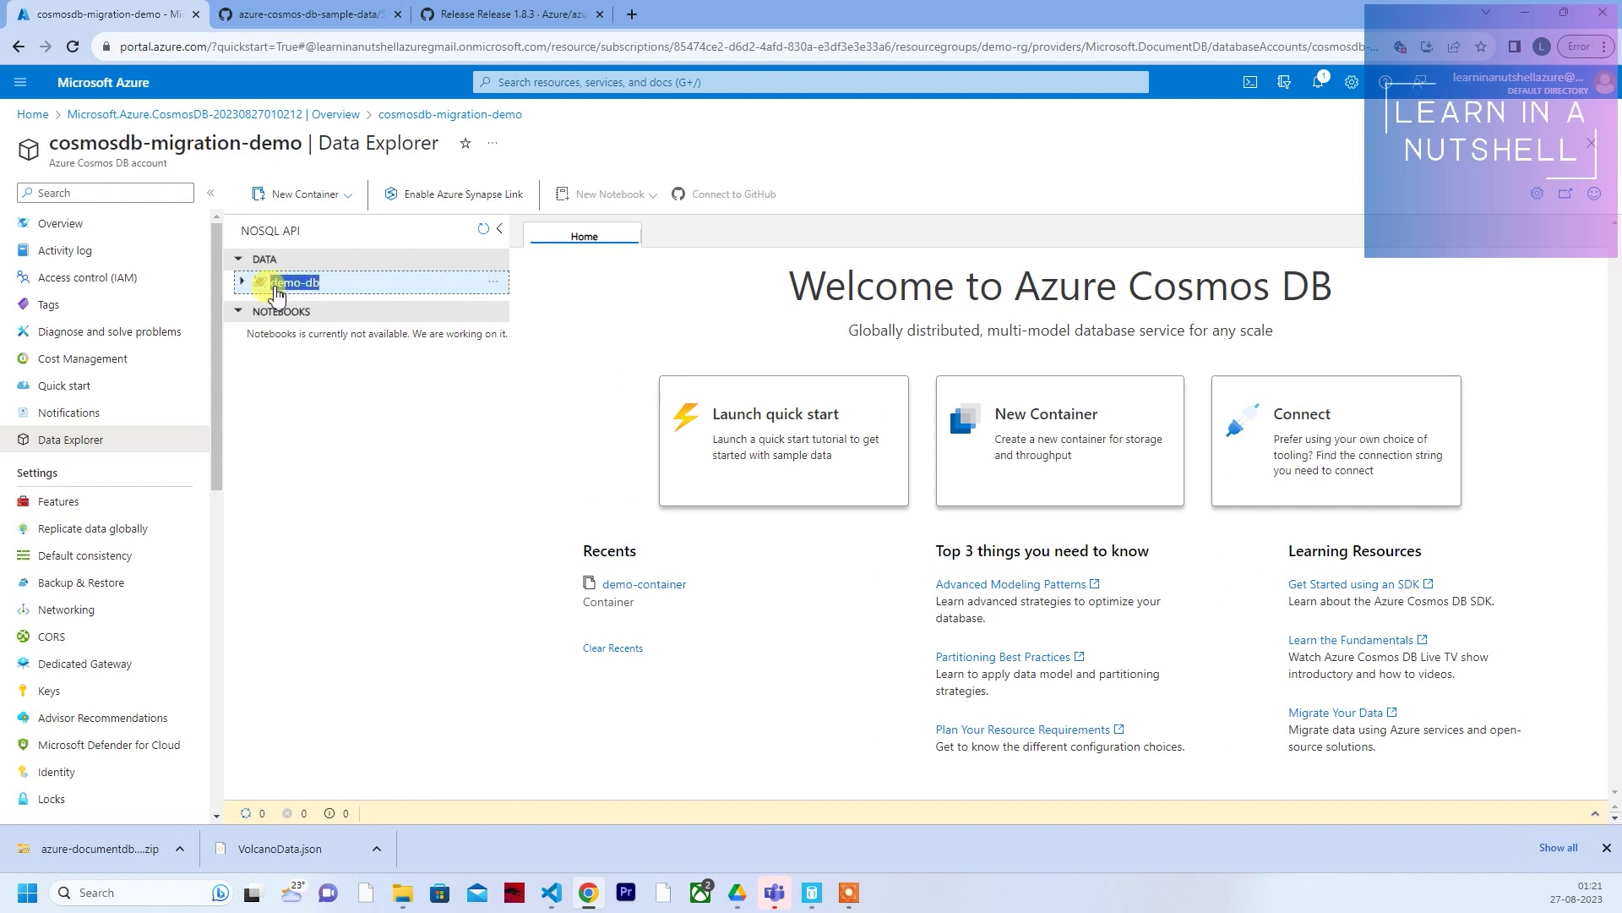
key("alt+Tab")
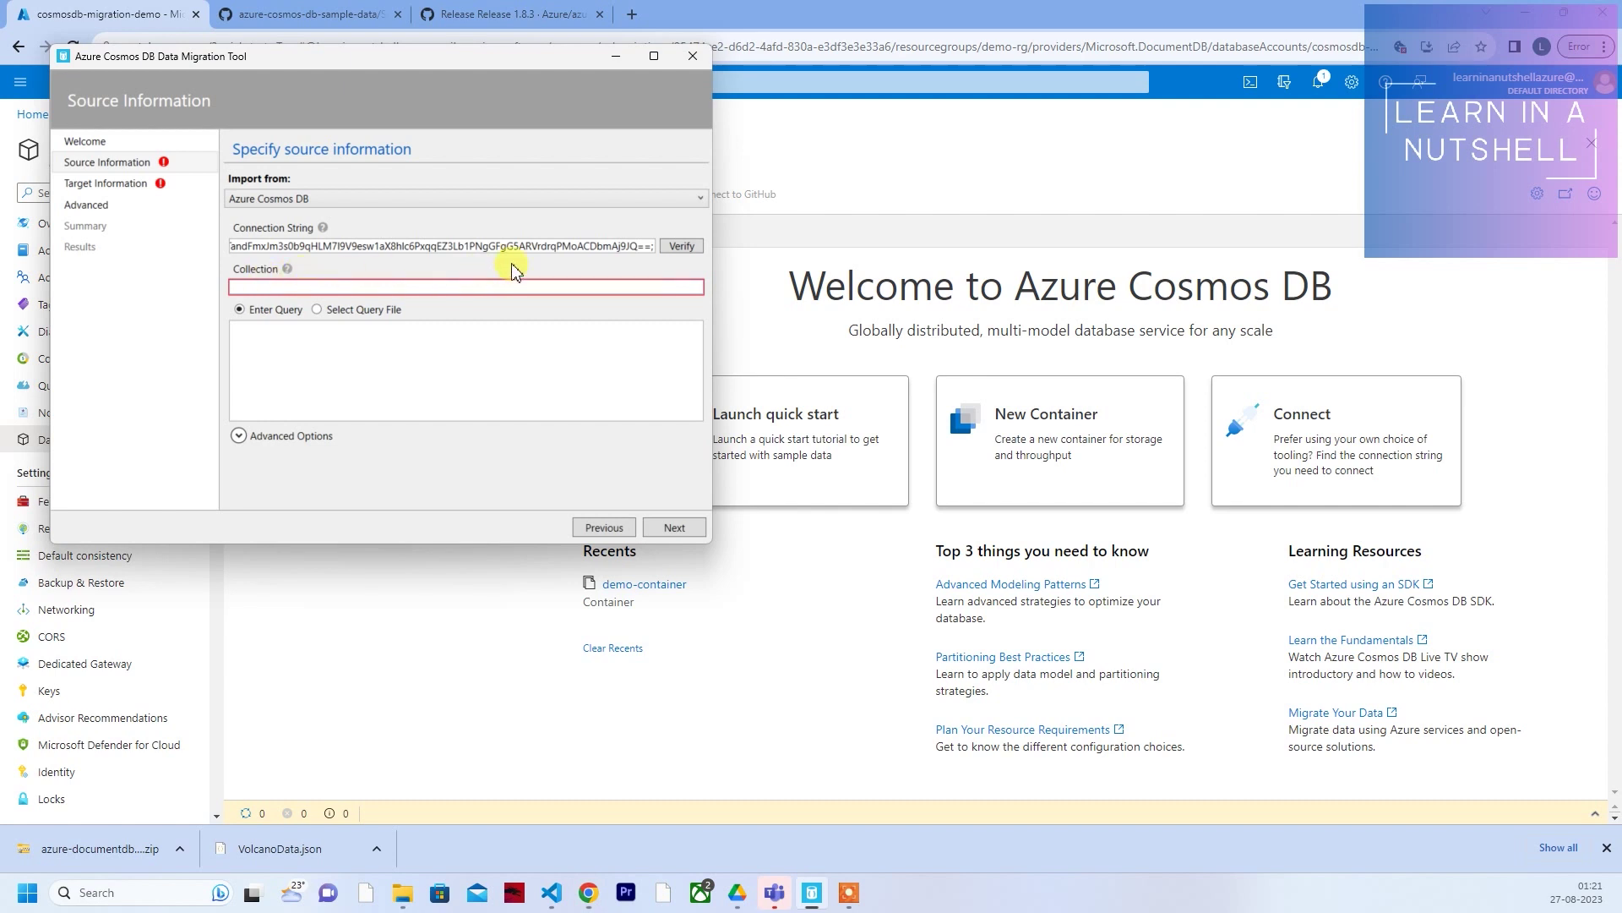
type(";Database")
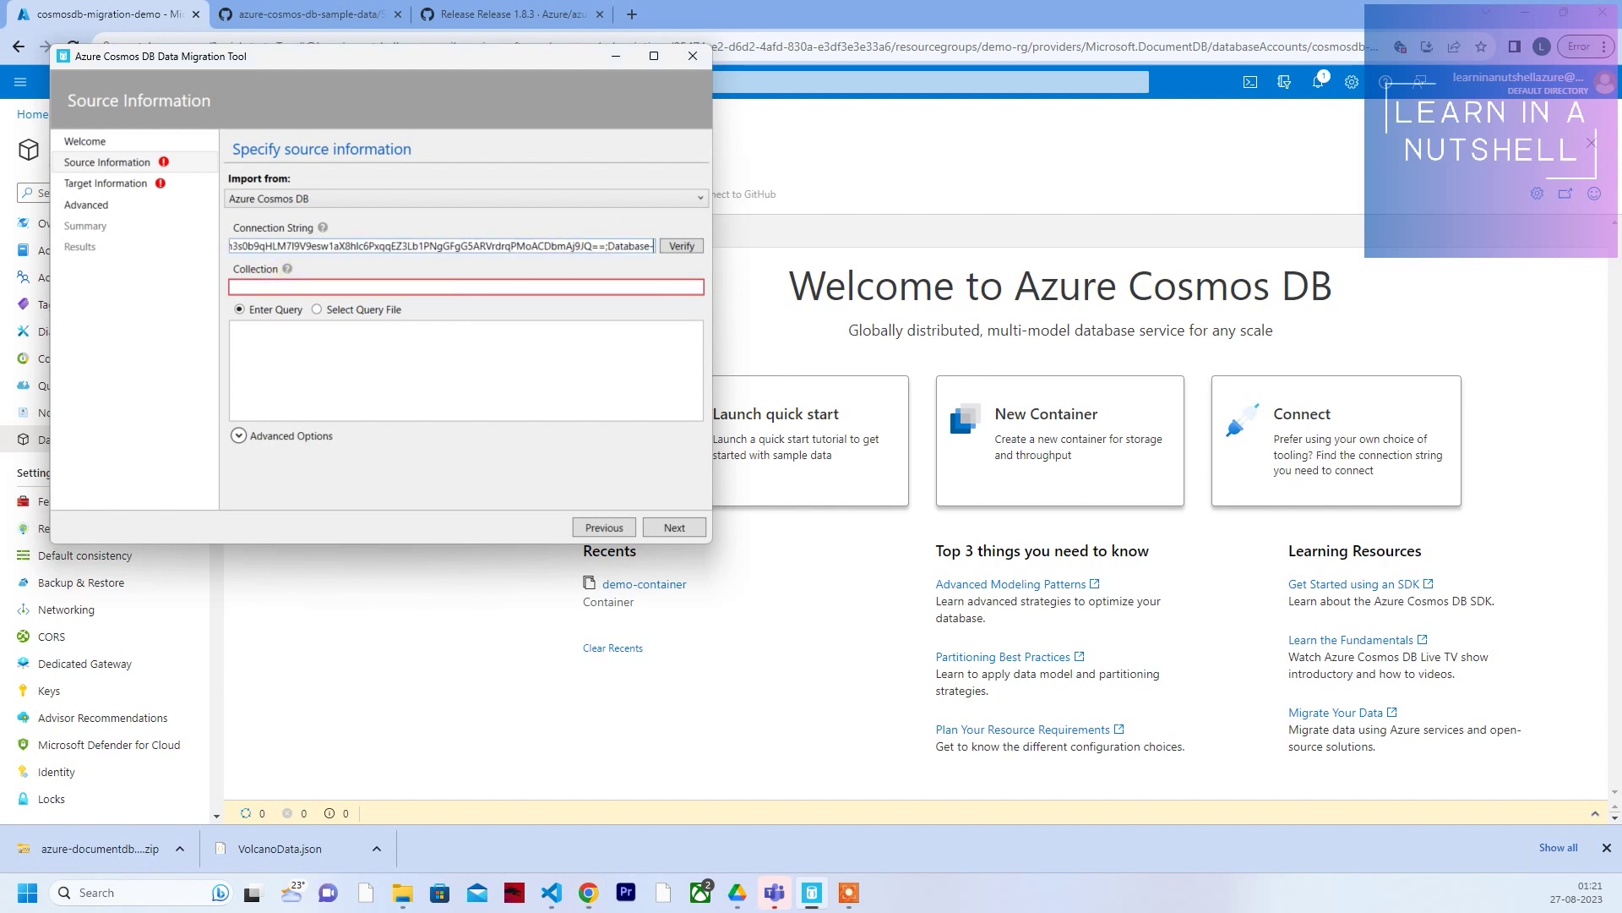
Append ;Database=demo-db to the connection string and verify it connects successfully
left_click(605, 265)
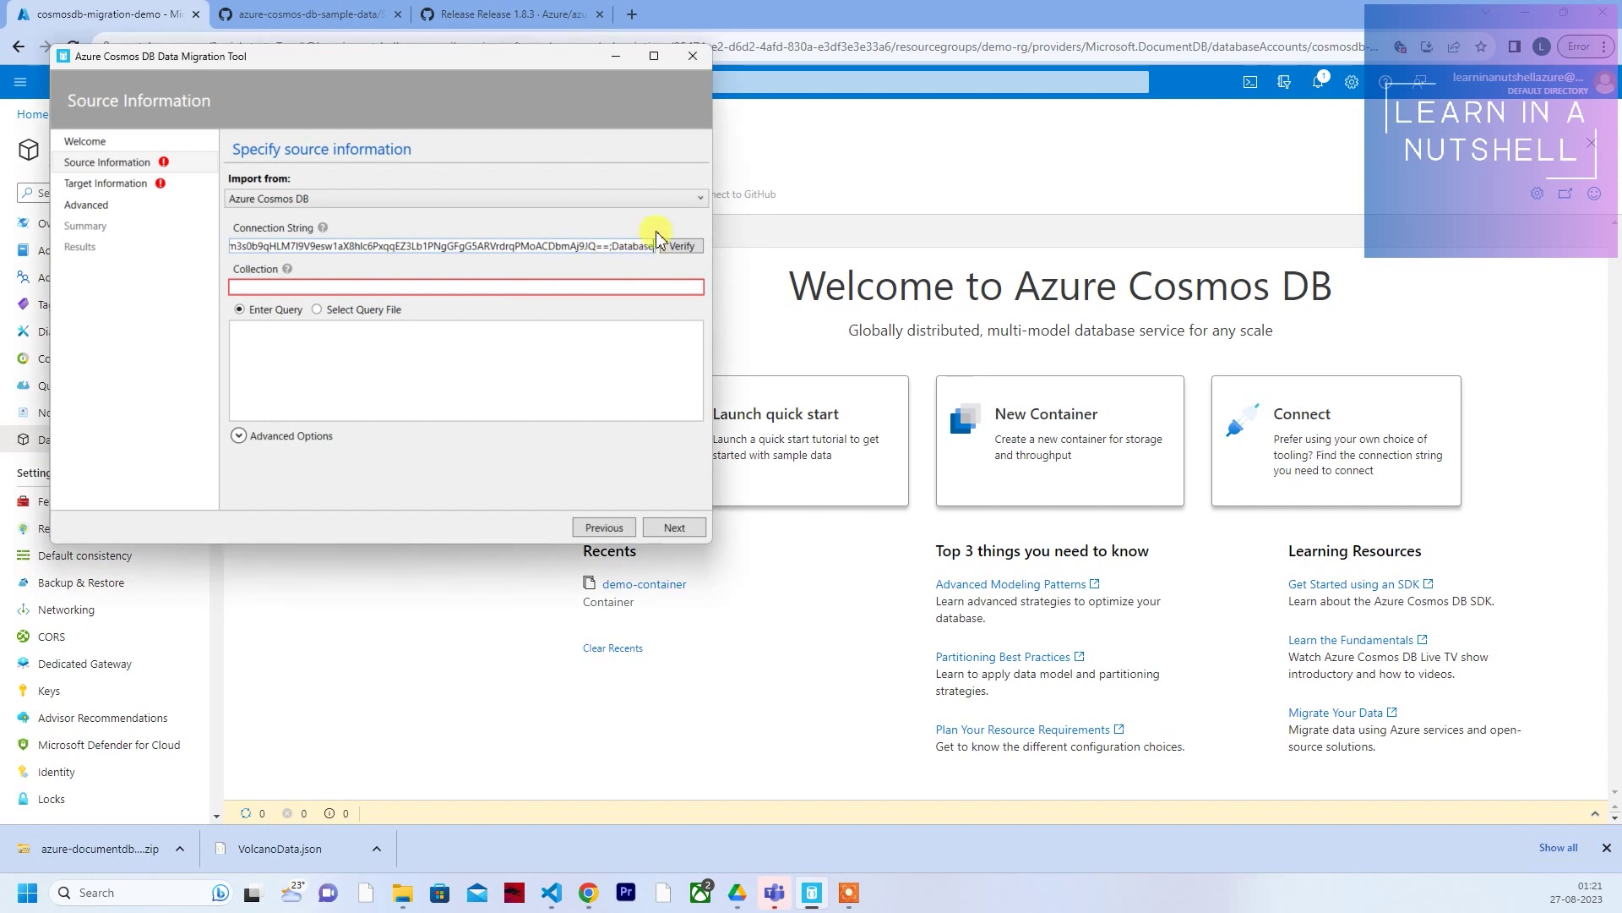
type("=demo-db")
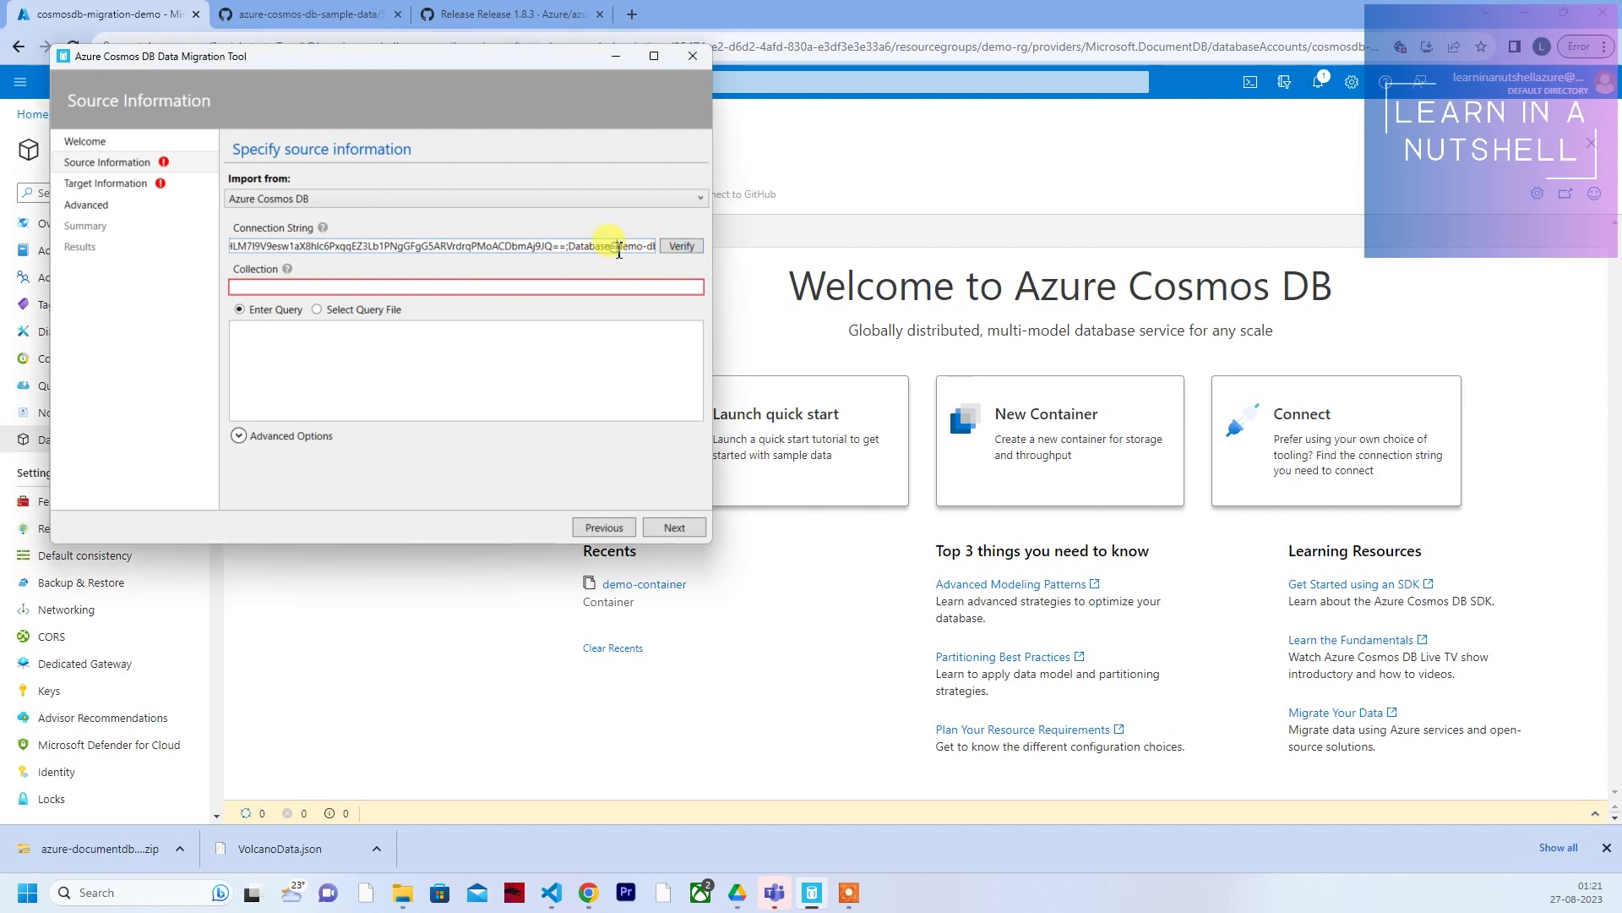
left_click_drag(619, 249, 661, 259)
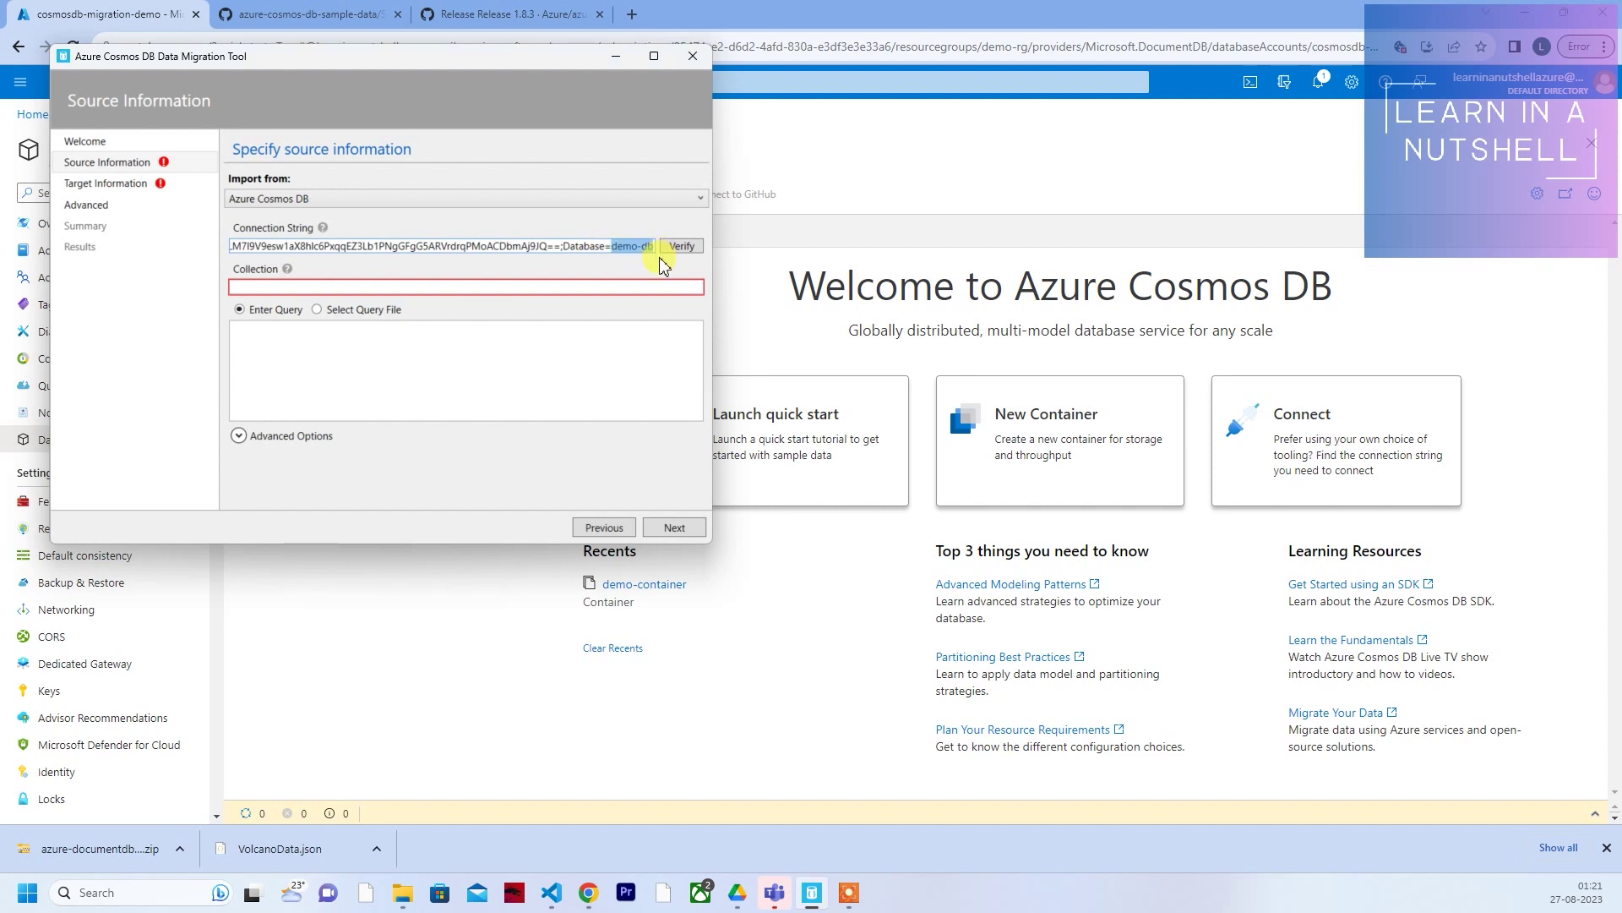
left_click(670, 250)
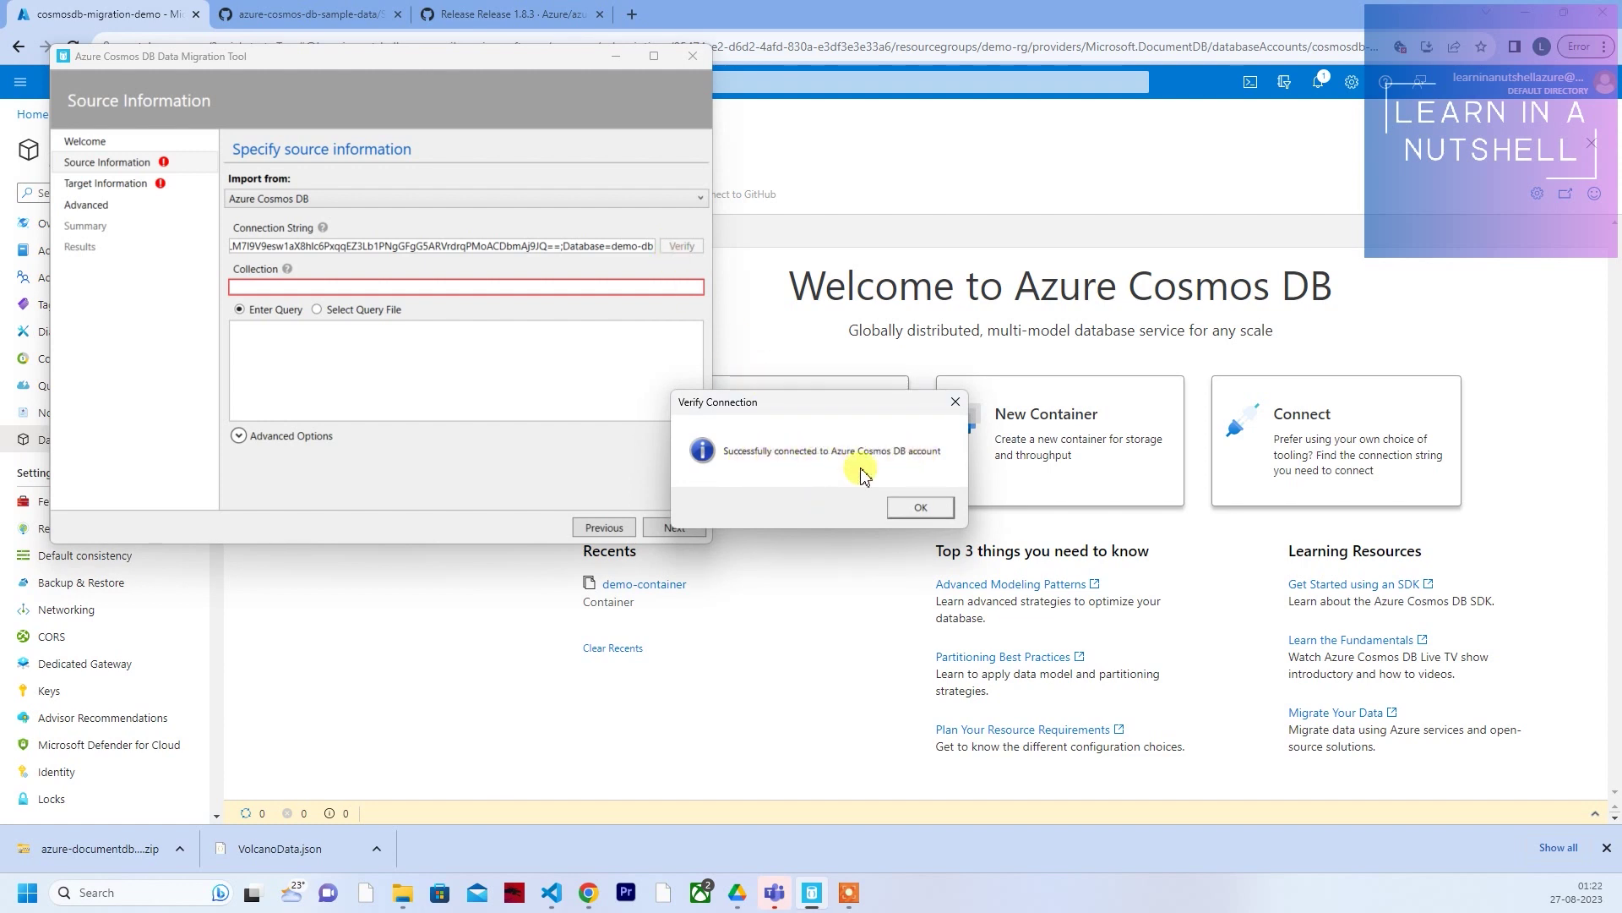
left_click(920, 505)
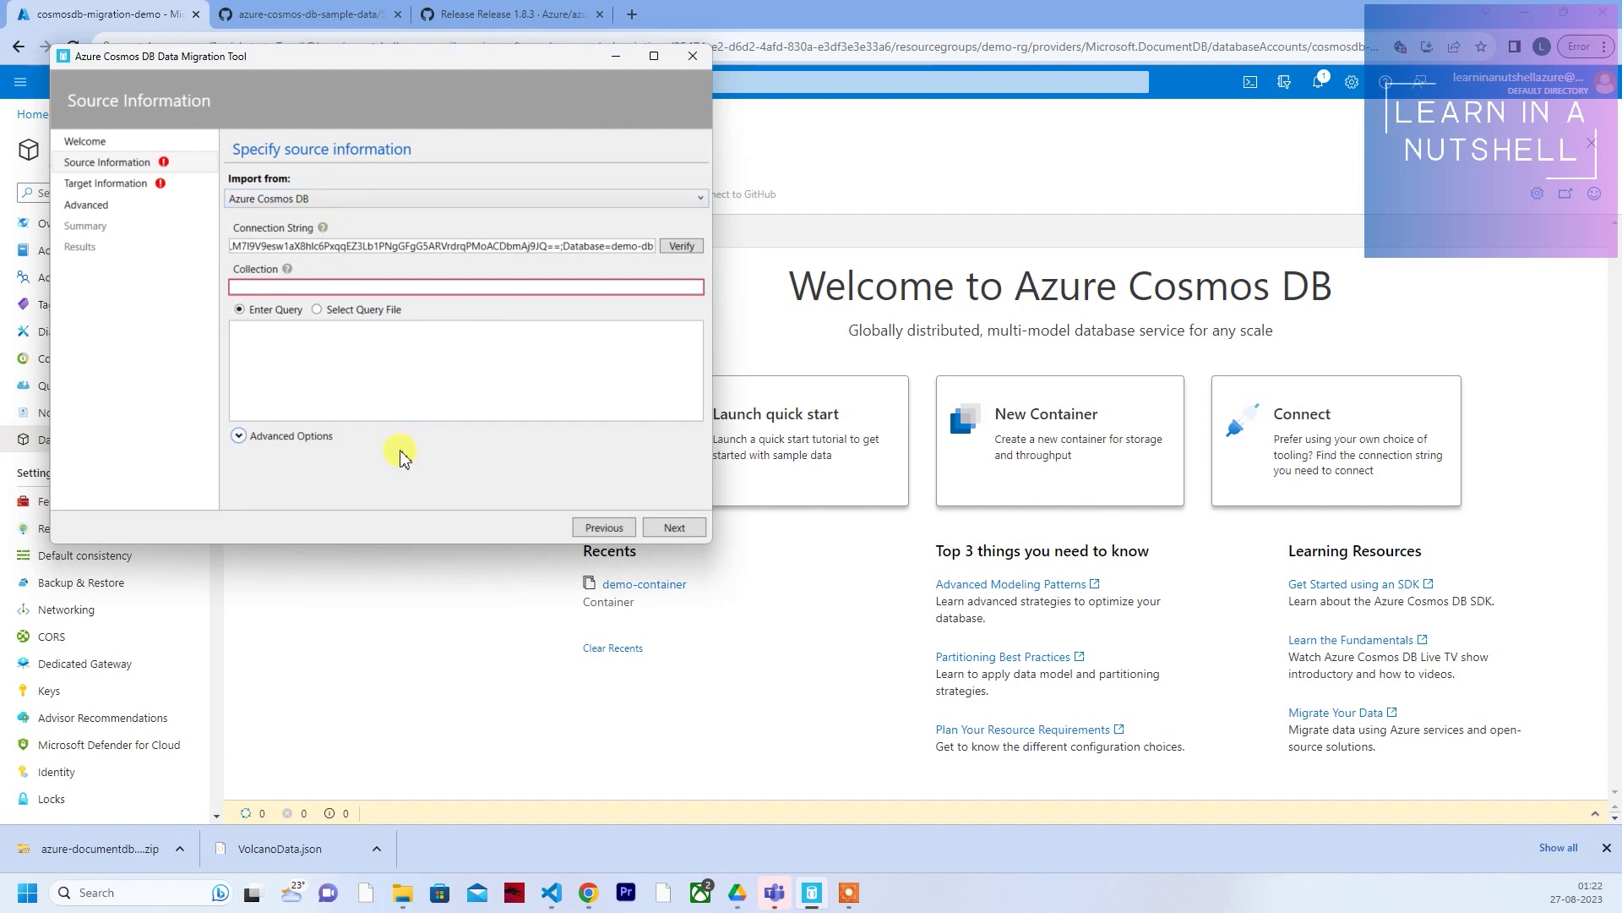
left_click(516, 640)
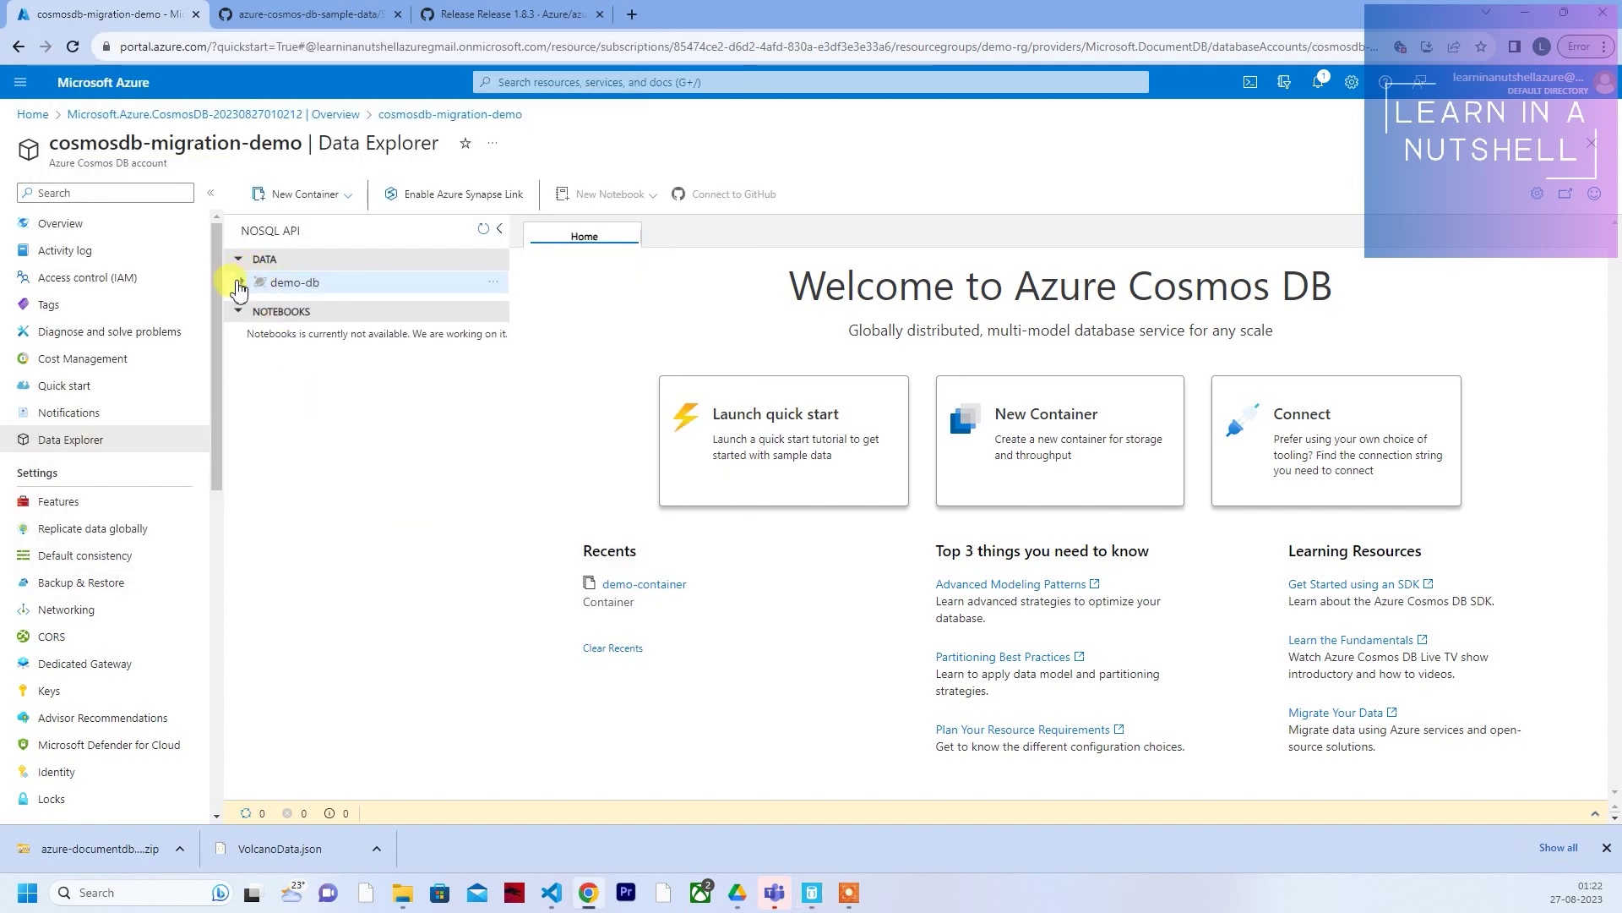
Look up demo-container under demo-db and enter it as the Collection name
left_click(238, 288)
mouse_move(320, 326)
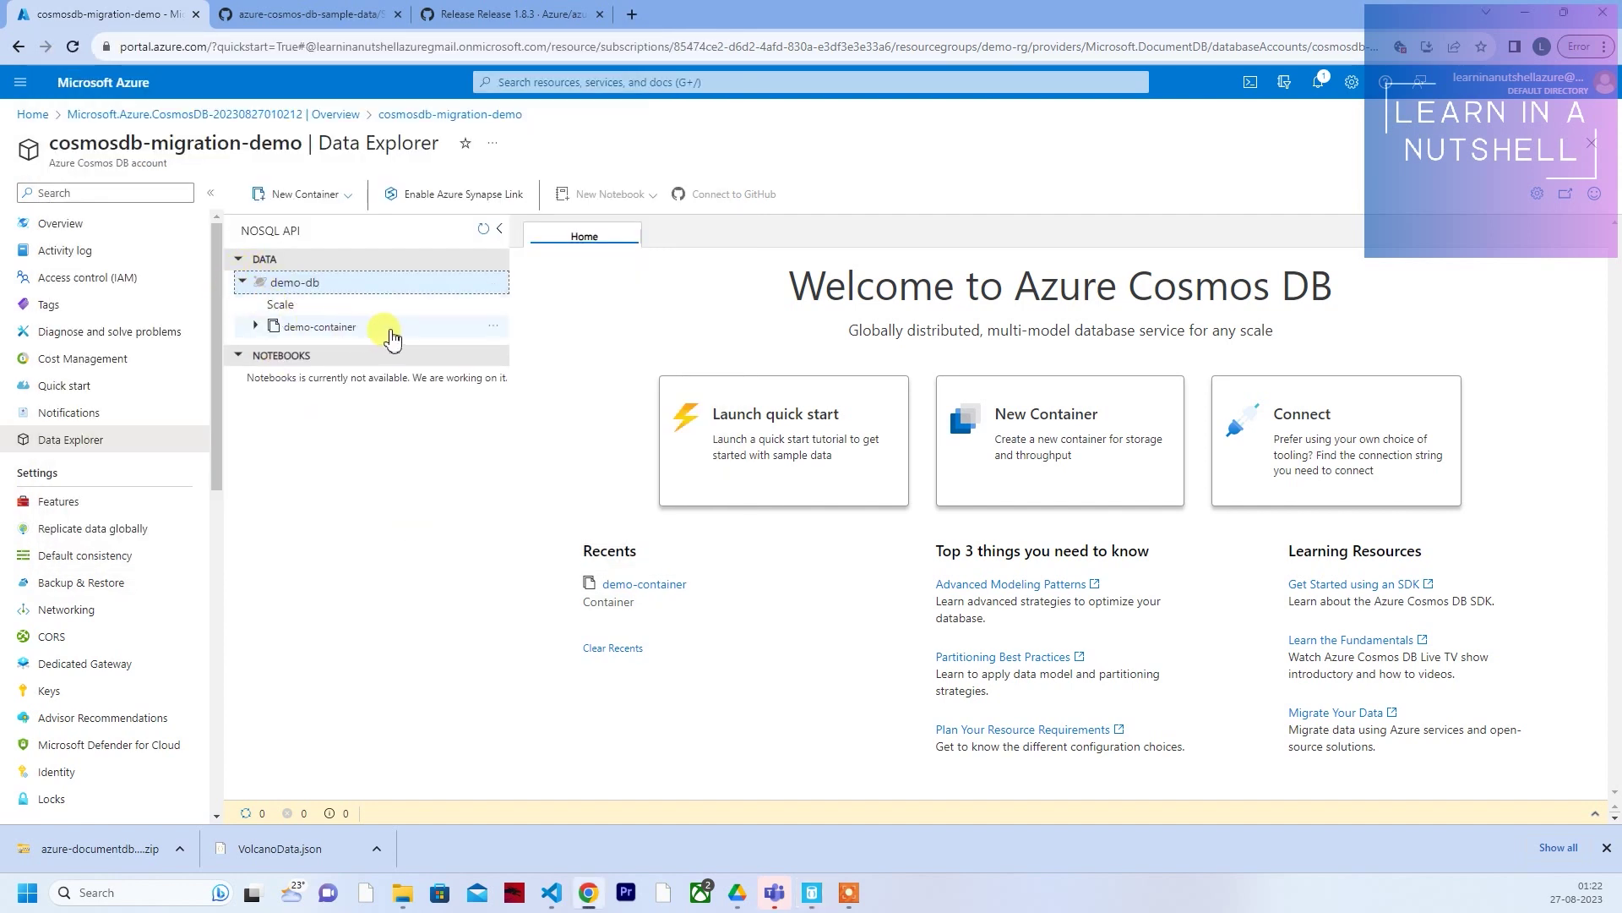
left_click_drag(387, 332, 289, 344)
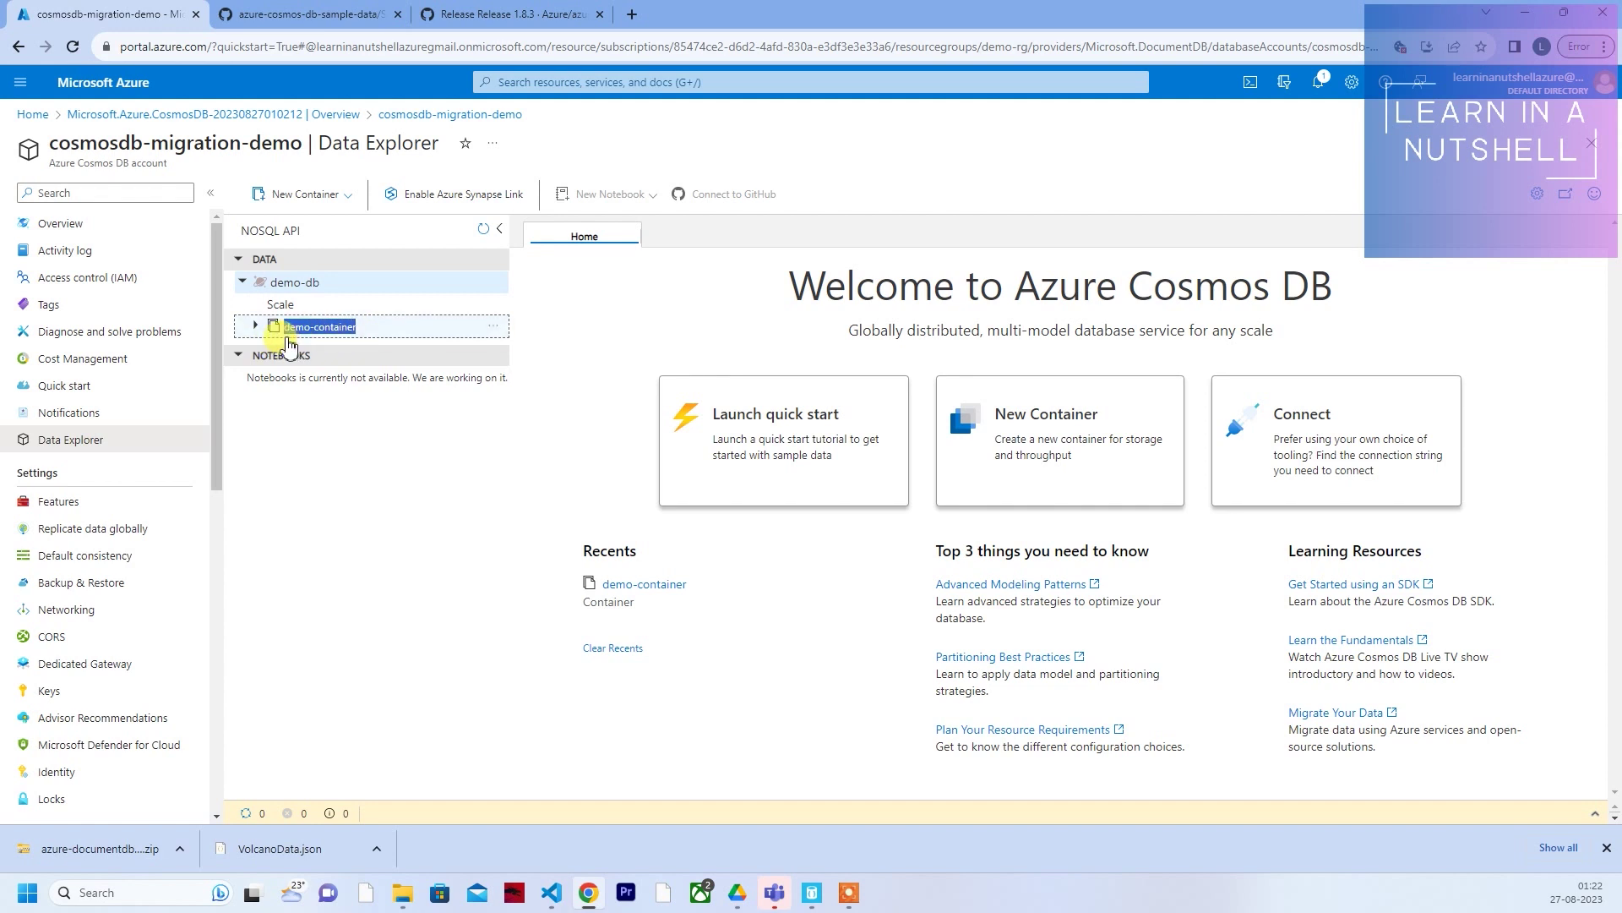
left_click_drag(289, 347, 403, 378)
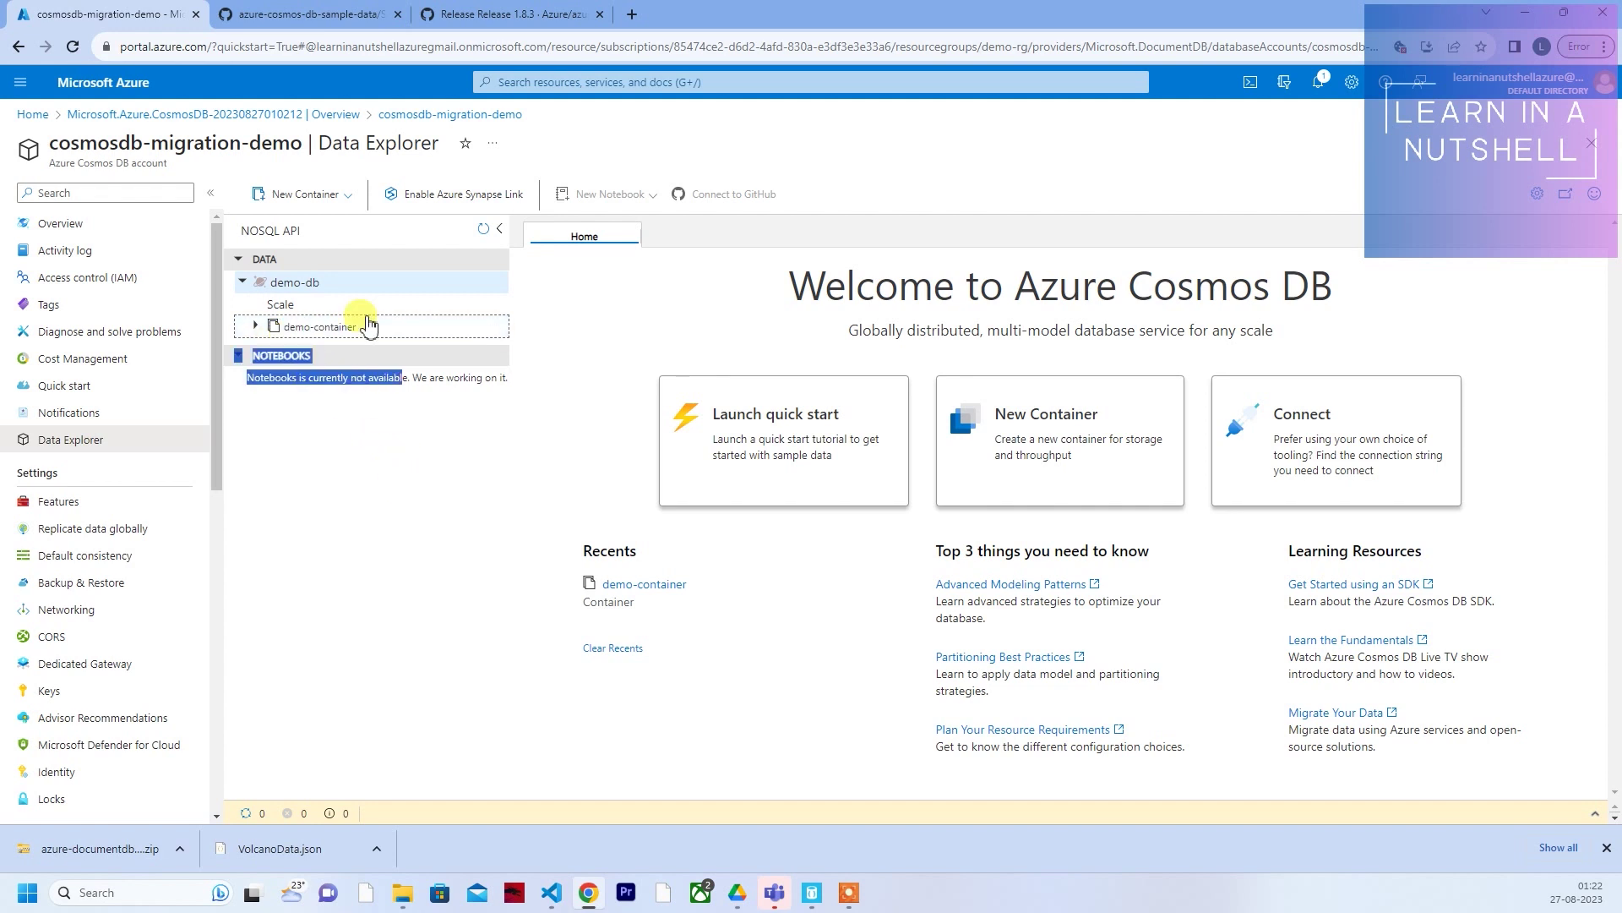
left_click(337, 15)
left_click(290, 144)
left_click(76, 14)
key("alt+Tab")
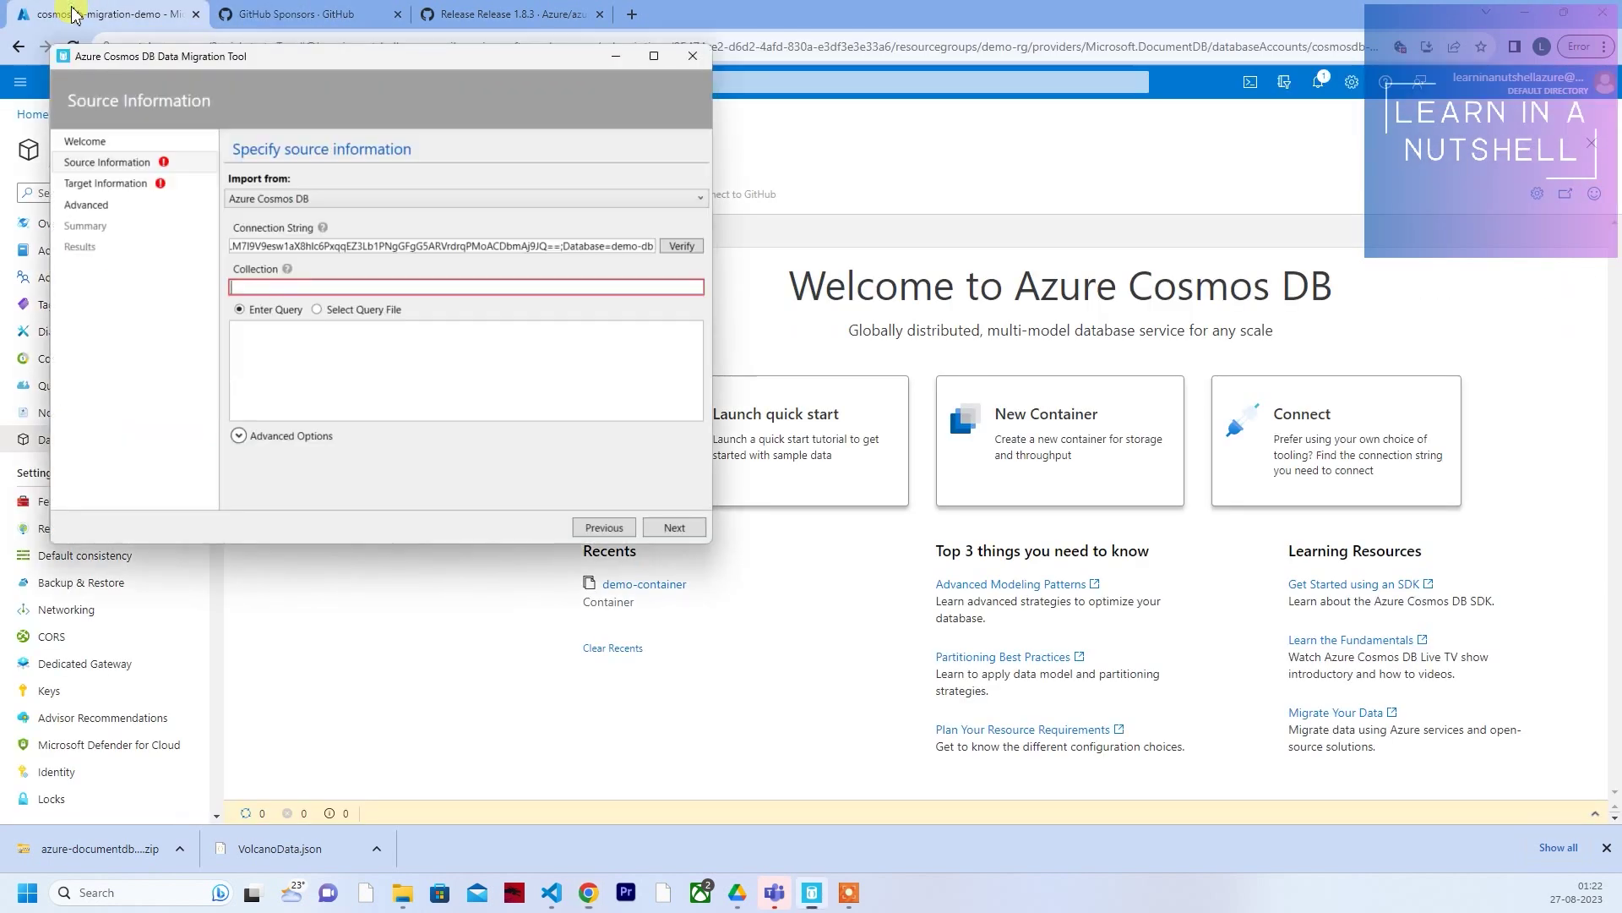
left_click(278, 290)
type("demo-container")
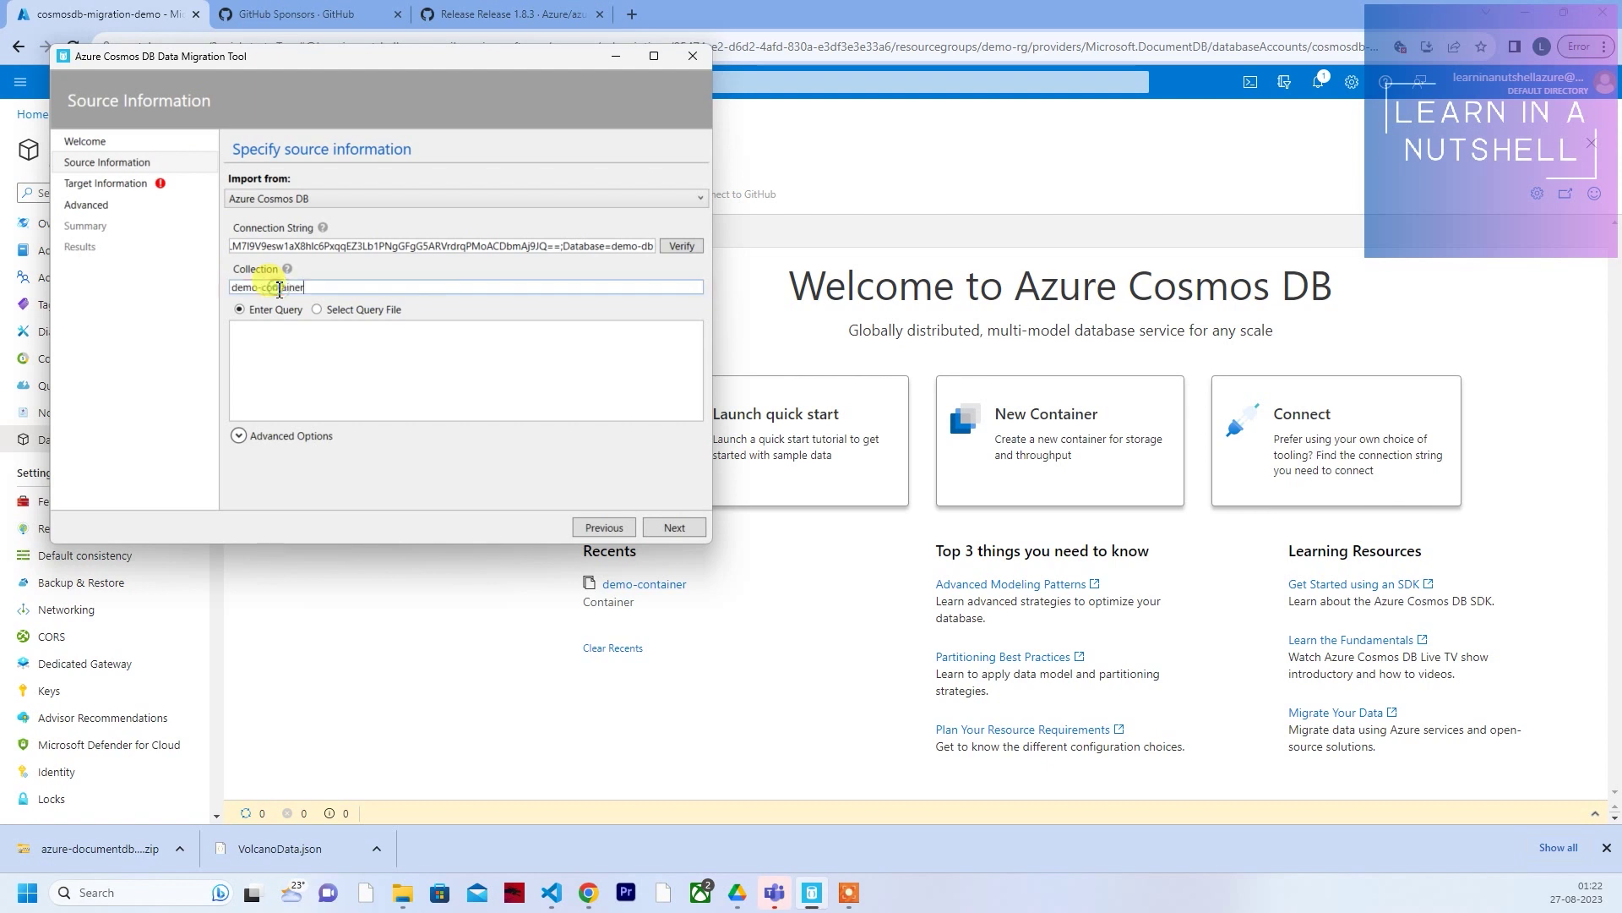